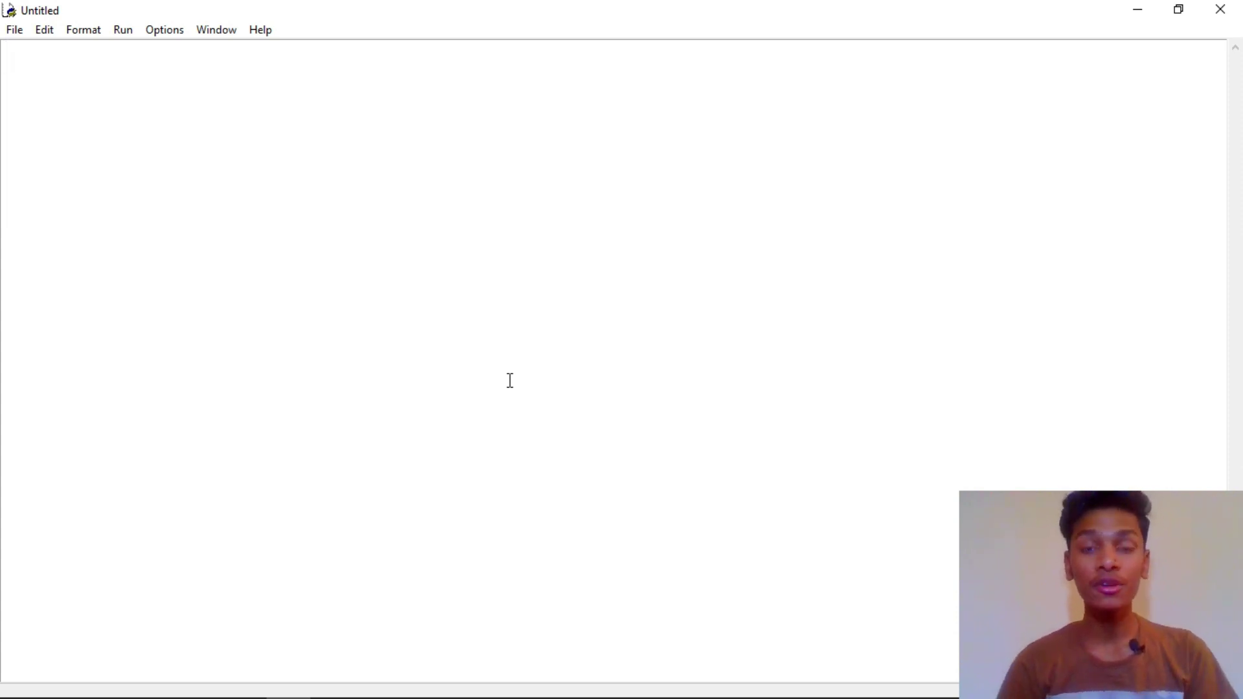
- Open Command Prompt and run pip install SpeechRecognition
{"action": "key", "text": "super"}
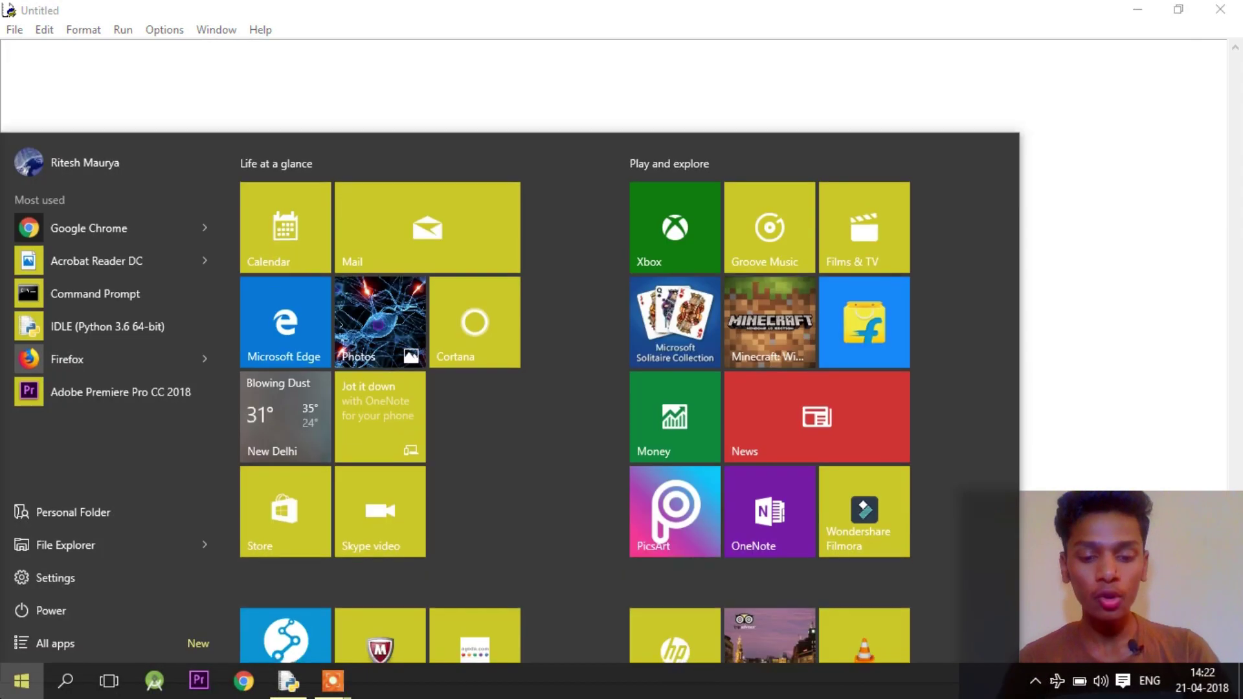
{"action": "type", "text": "cmd"}
{"action": "key", "text": "Return"}
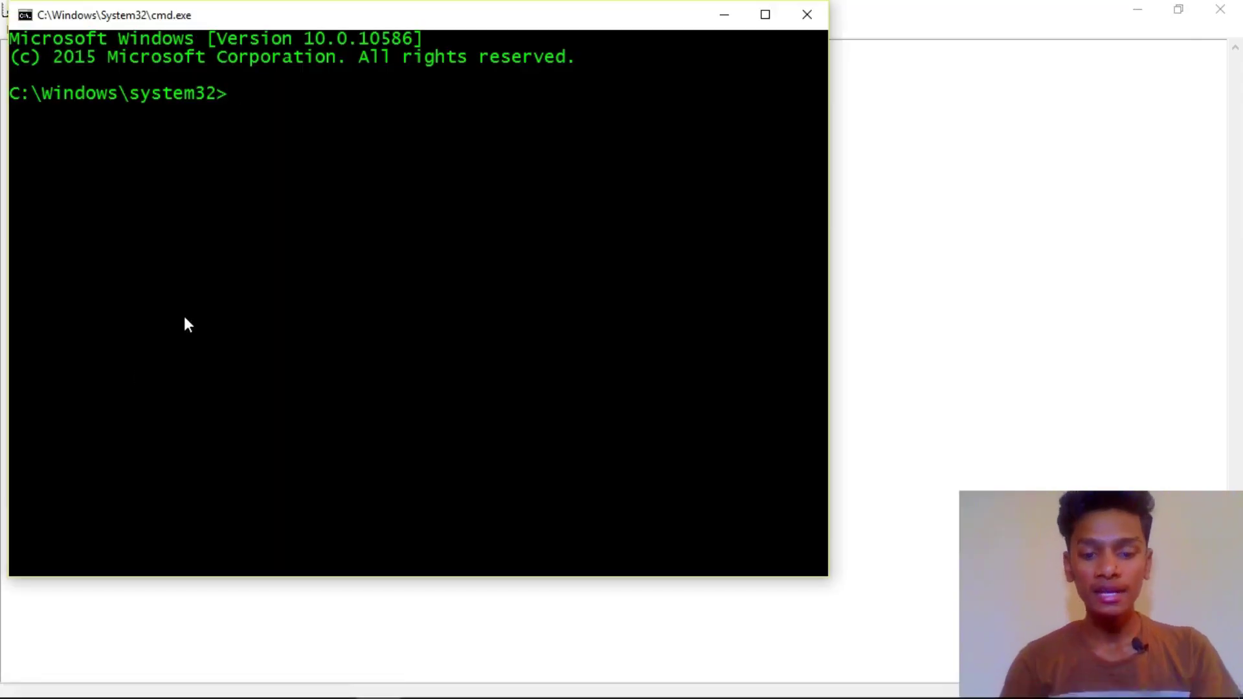
{"action": "type", "text": "pip"}
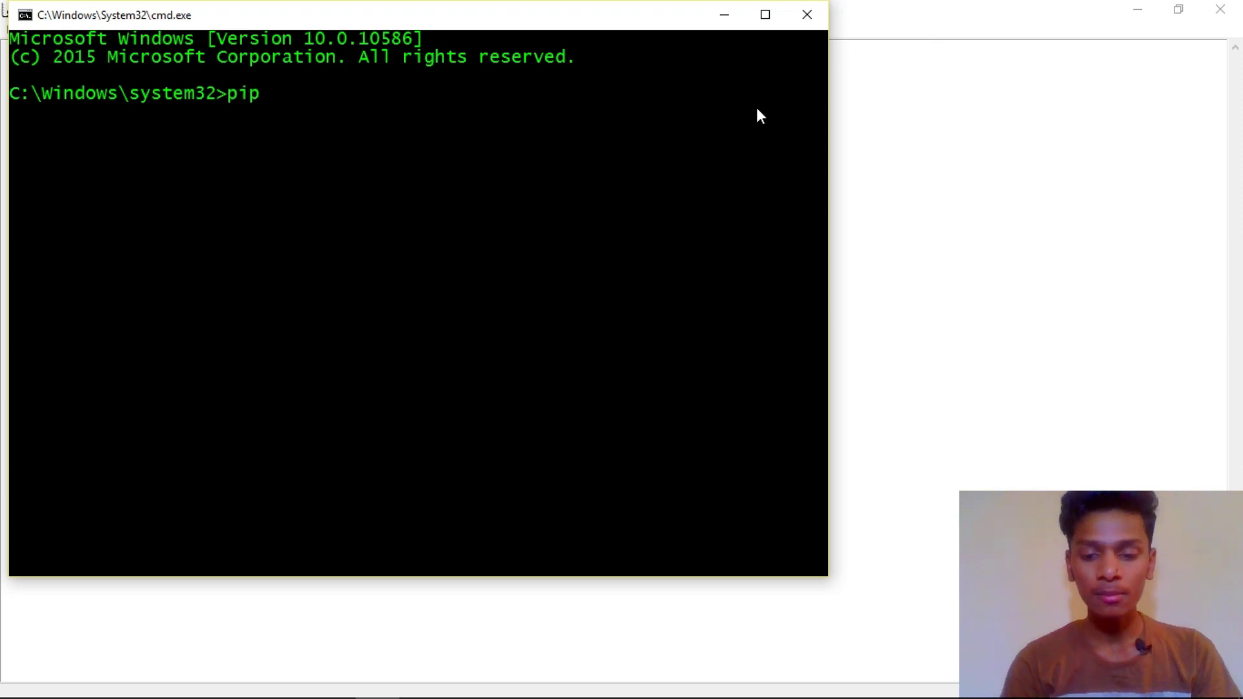
{"action": "type", "text": " installl"}
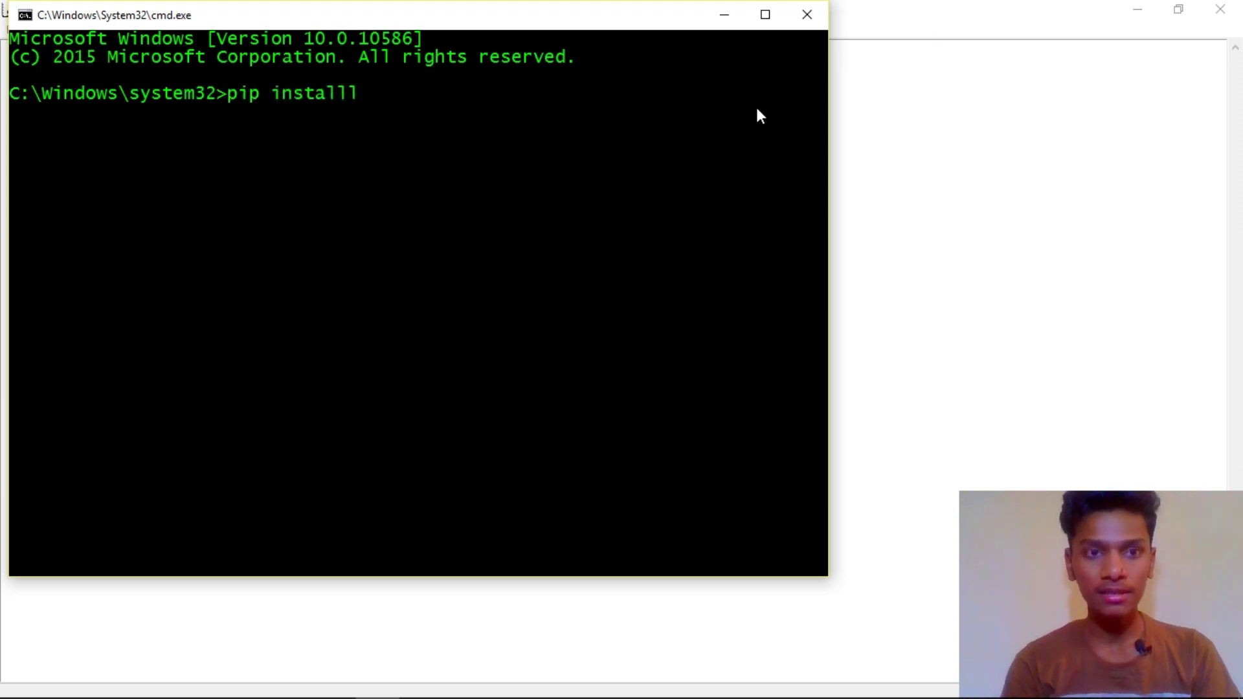
{"action": "key", "text": "BackSpace"}
{"action": "type", "text": " Speexh"}
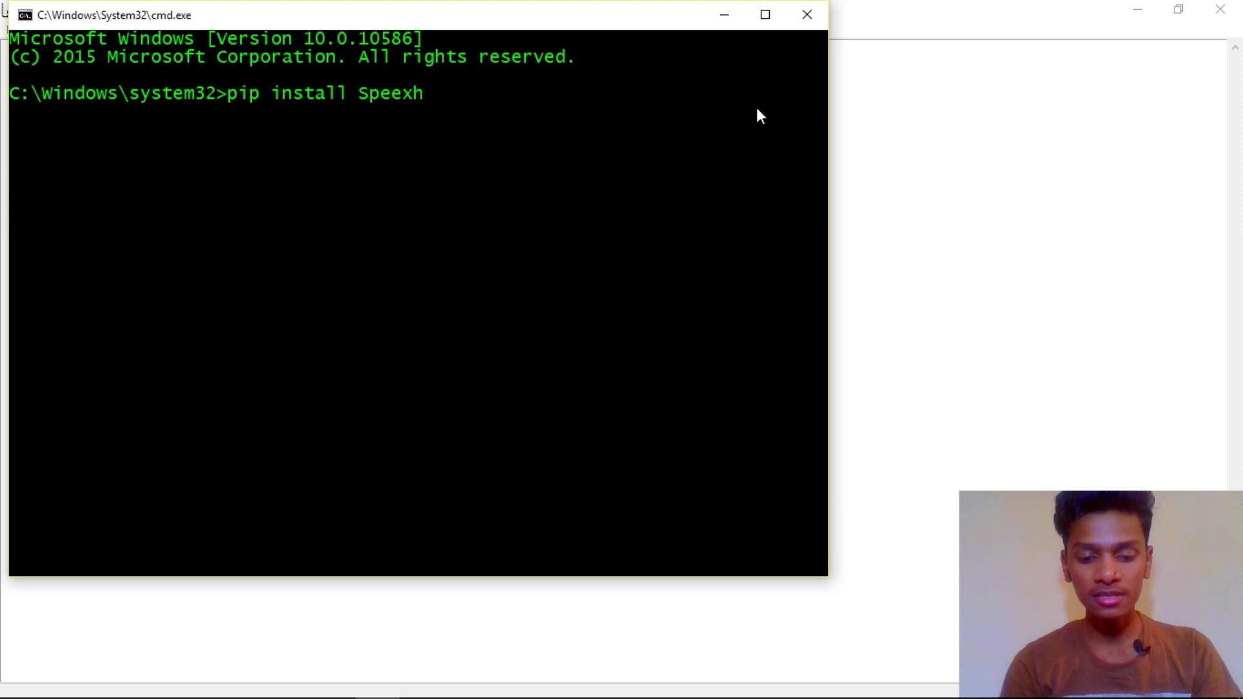
{"action": "type", "text": "R"}
{"action": "key", "text": "BackSpace"}
{"action": "key", "text": "BackSpace"}
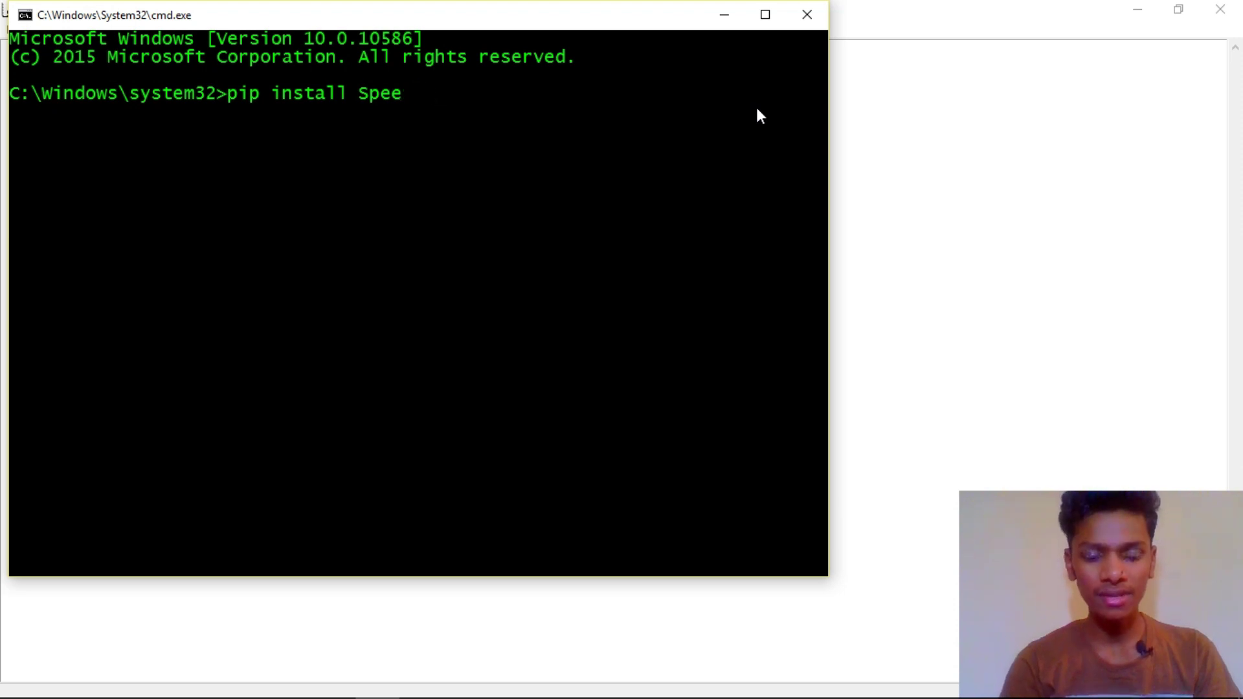
{"action": "type", "text": "chRecog"}
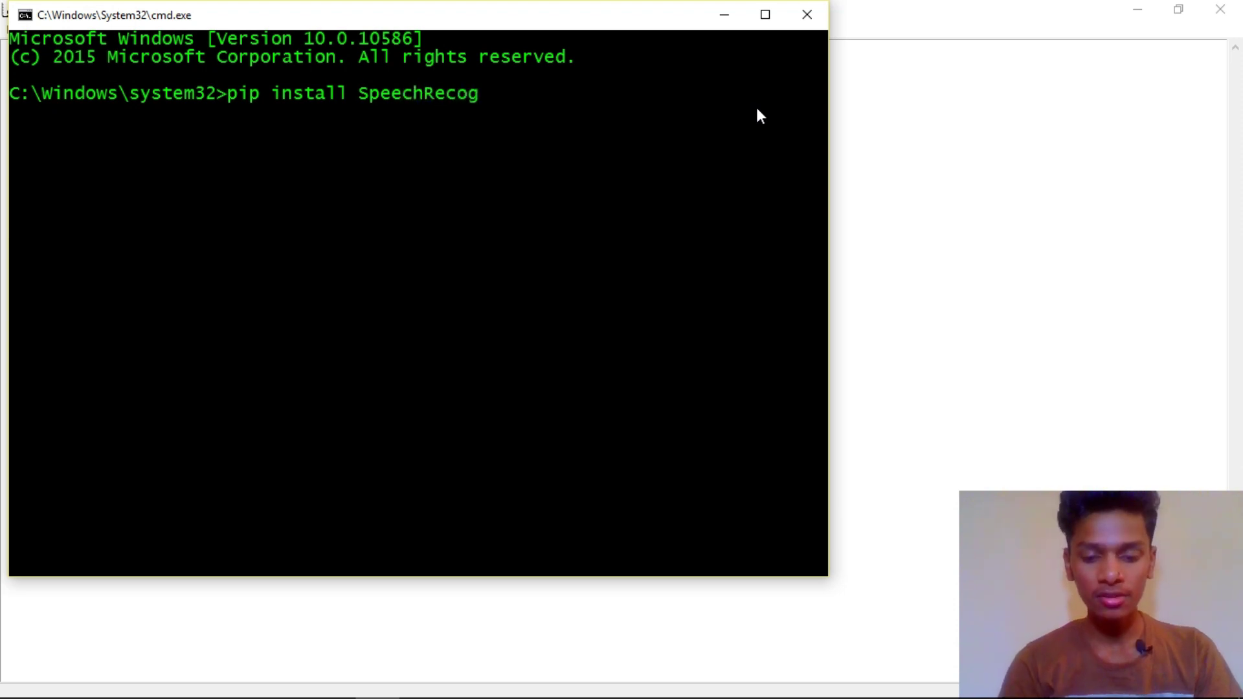
{"action": "type", "text": "nition"}
{"action": "key", "text": "Return"}
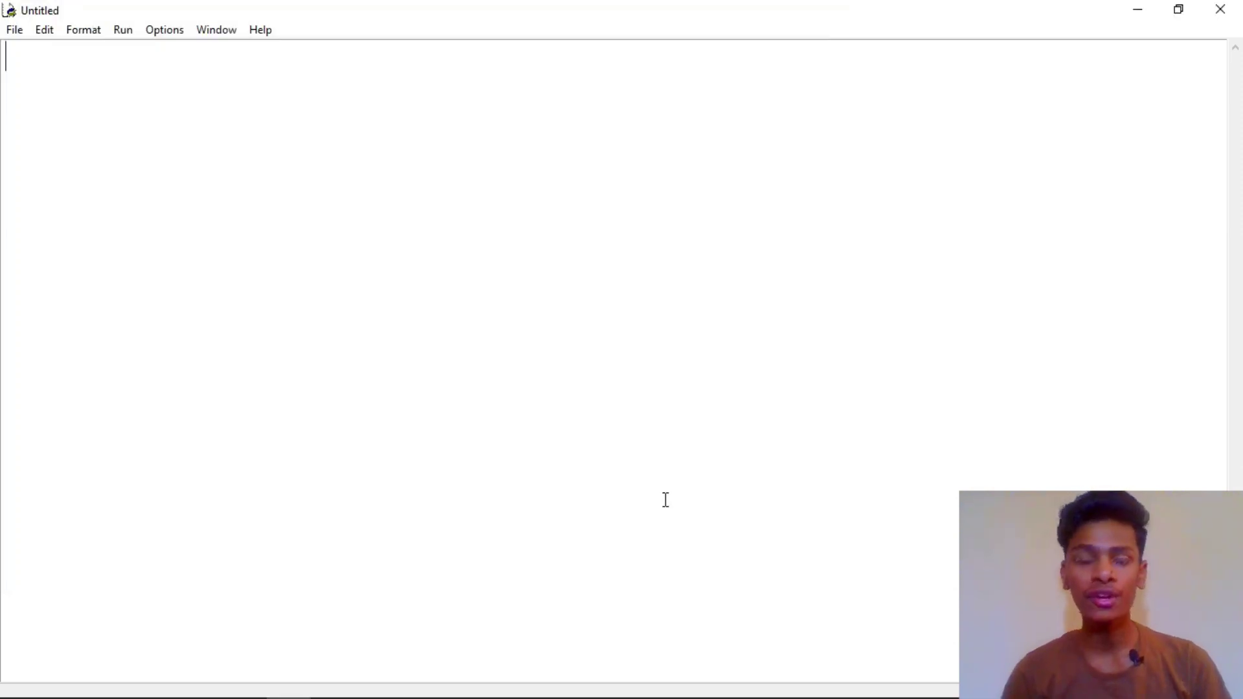
{"action": "type", "text": "import "}
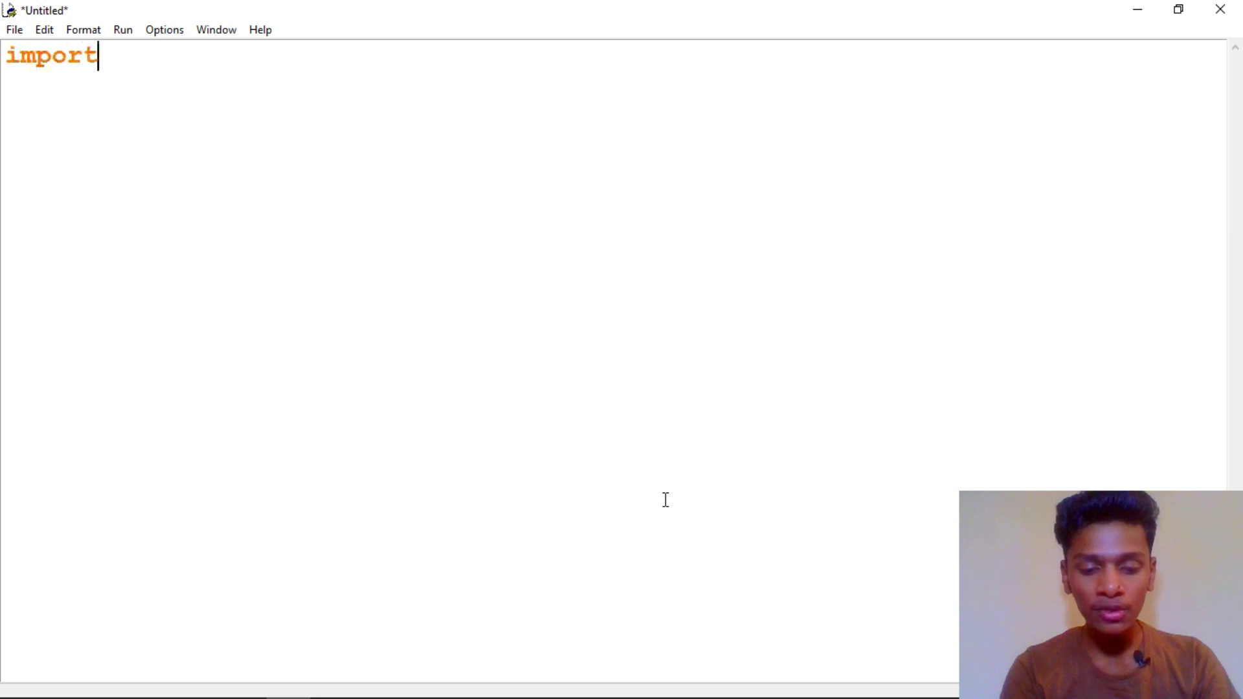
{"action": "type", "text": "speech"}
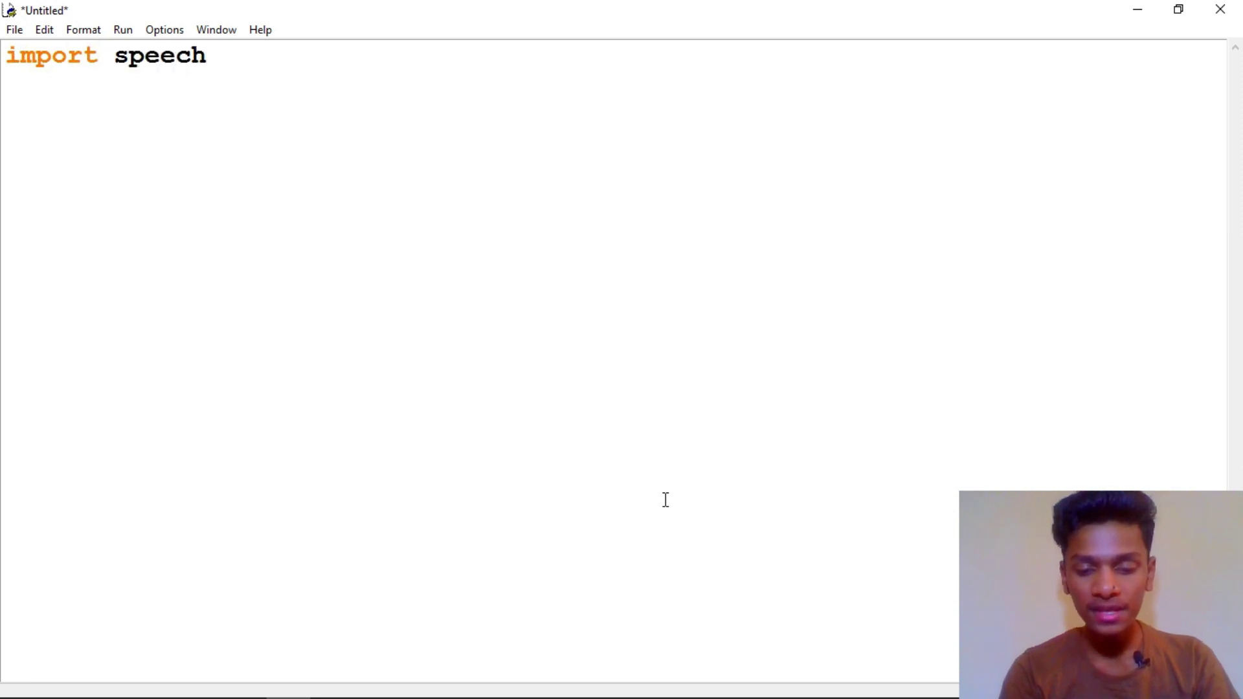
{"action": "type", "text": "_recog"}
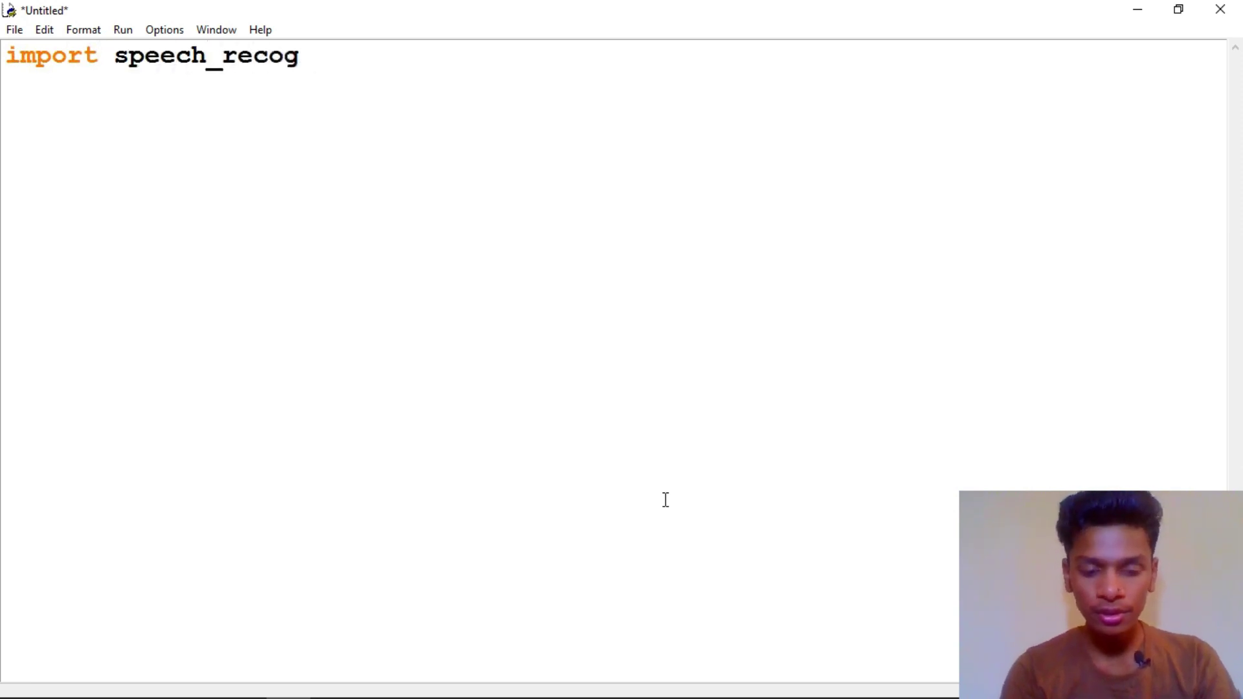
{"action": "type", "text": "nition as s"}
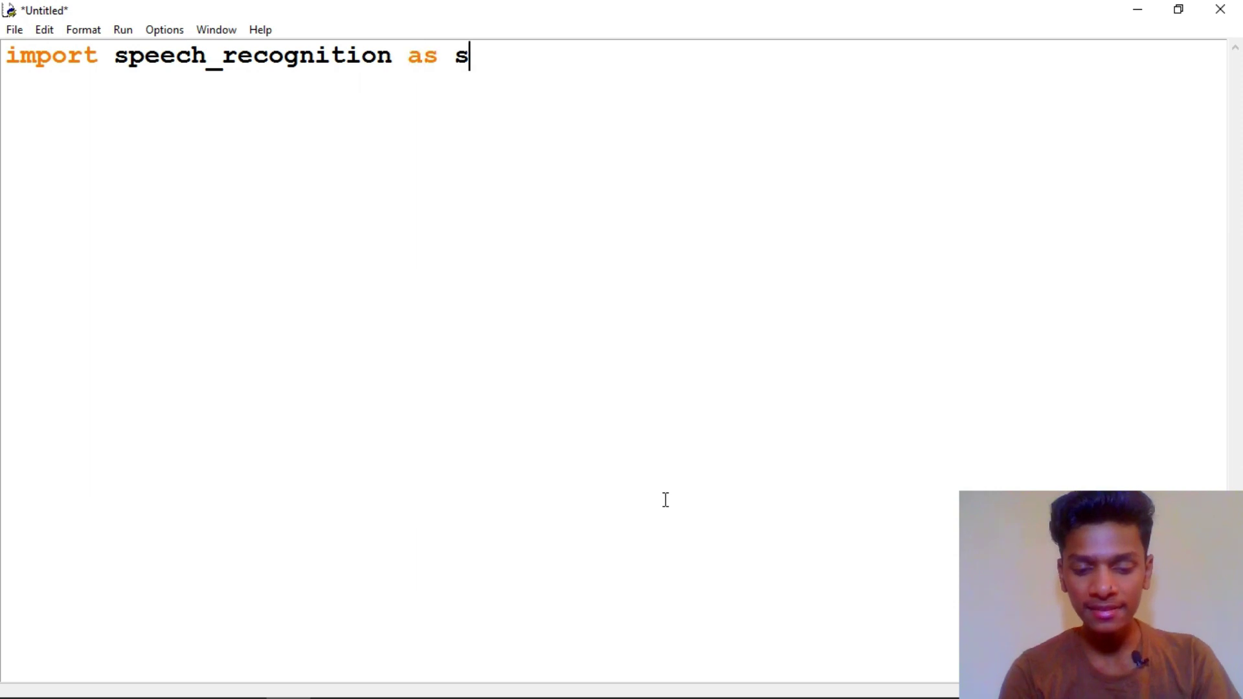
{"action": "type", "text": "r"}
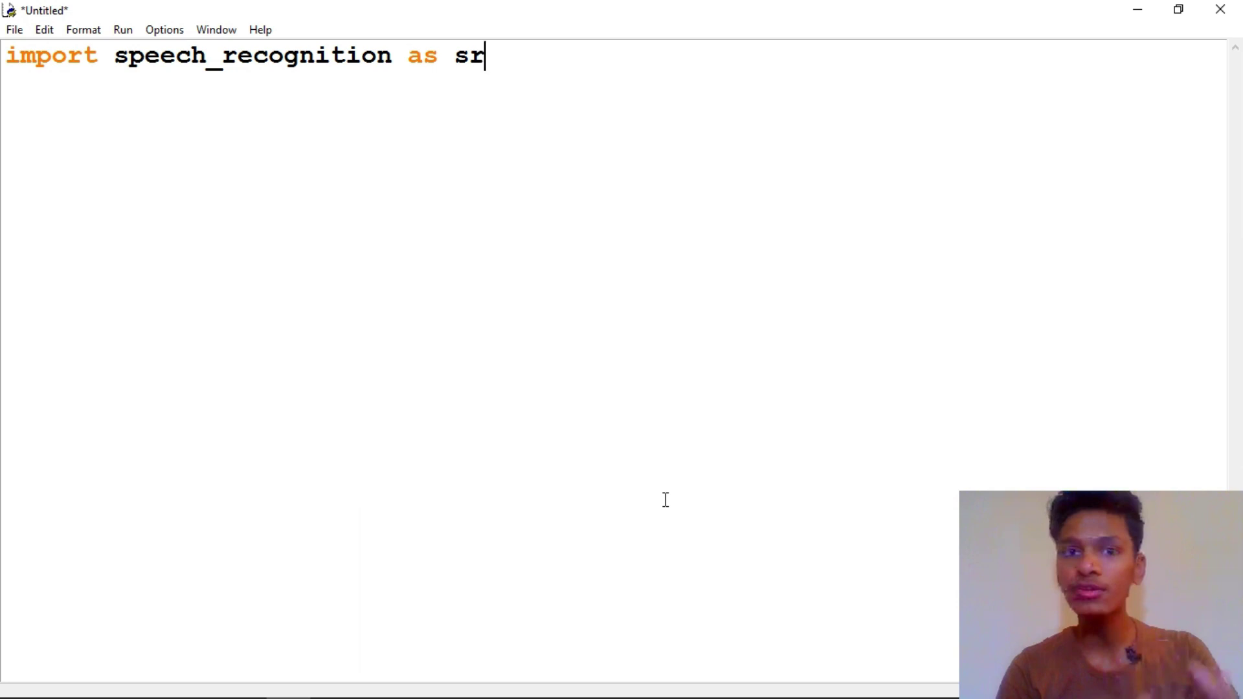
- Write import speech_recognition as sr, a blank line, and r = sr.Recognizer()
{"action": "key", "text": "Return"}
{"action": "key", "text": "Return"}
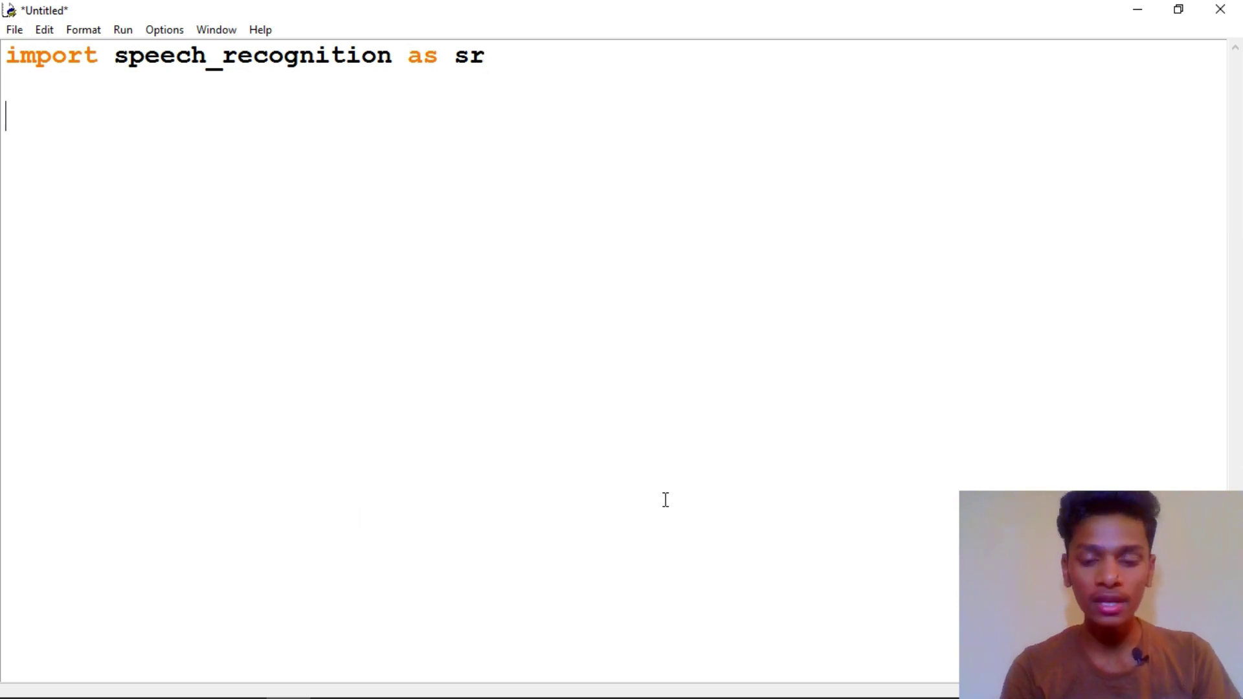
{"action": "type", "text": "r = "}
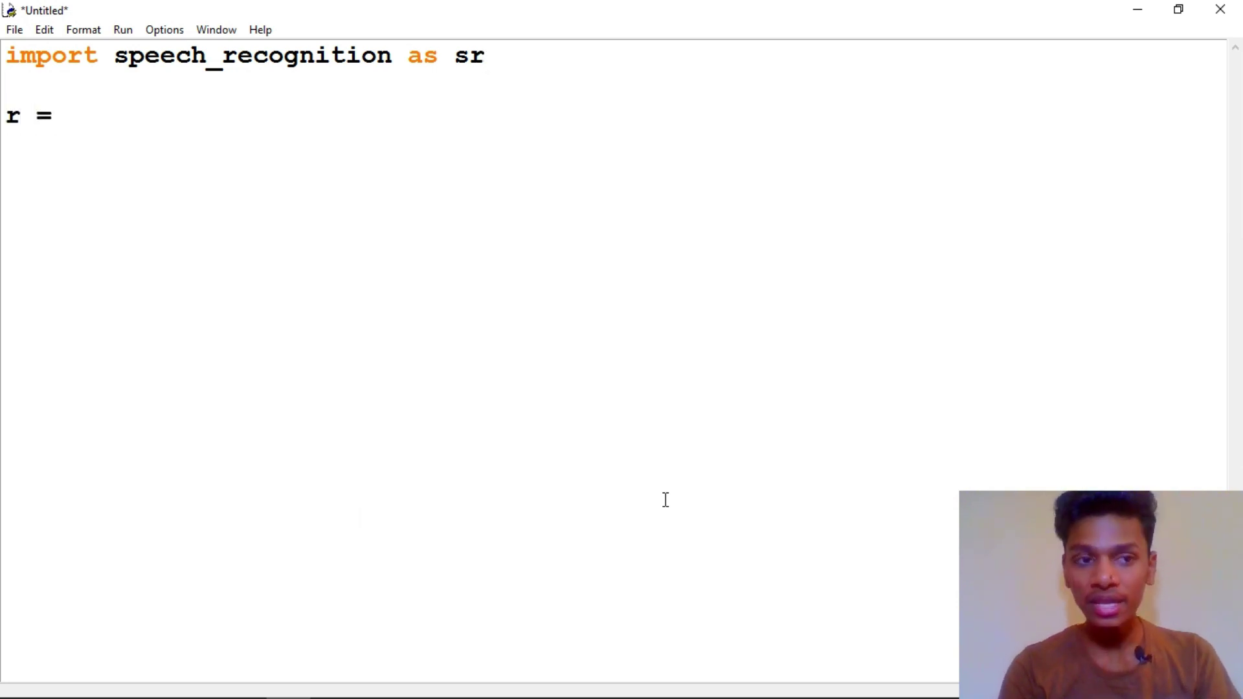
{"action": "type", "text": "sr.rte"}
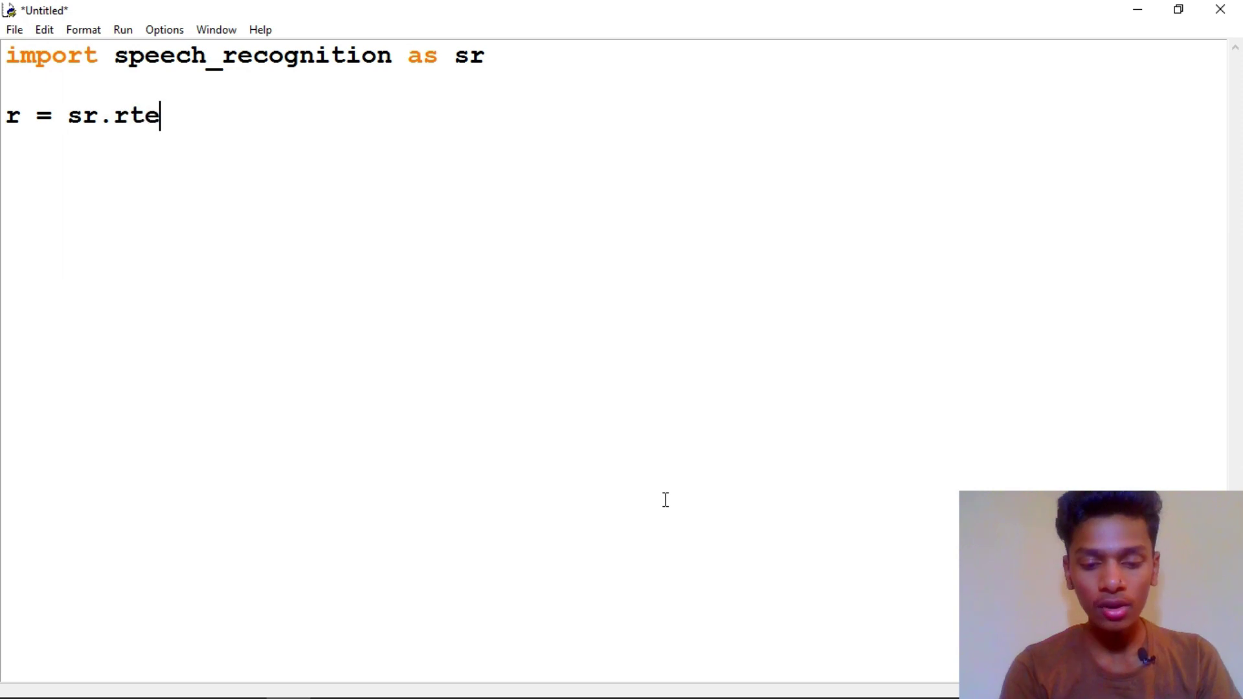
{"action": "key", "text": "BackSpace"}
{"action": "key", "text": "BackSpace"}
{"action": "key", "text": "BackSpace"}
{"action": "type", "text": "Recog"}
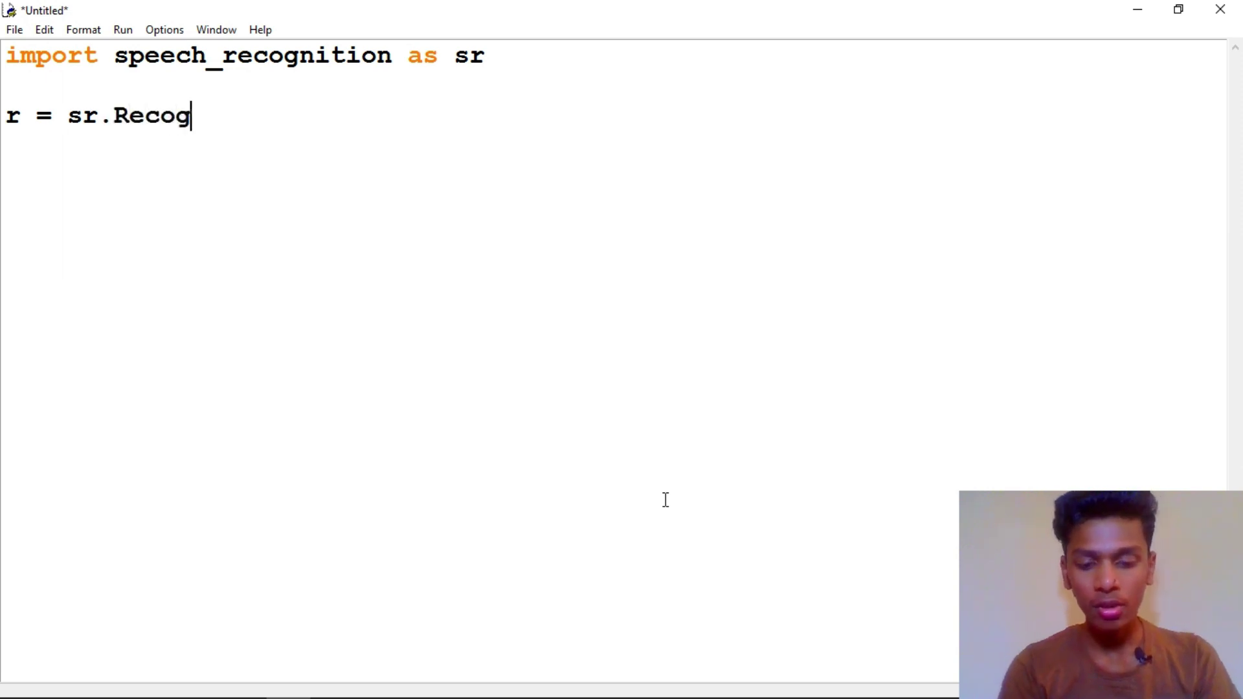
{"action": "type", "text": "nizer()"}
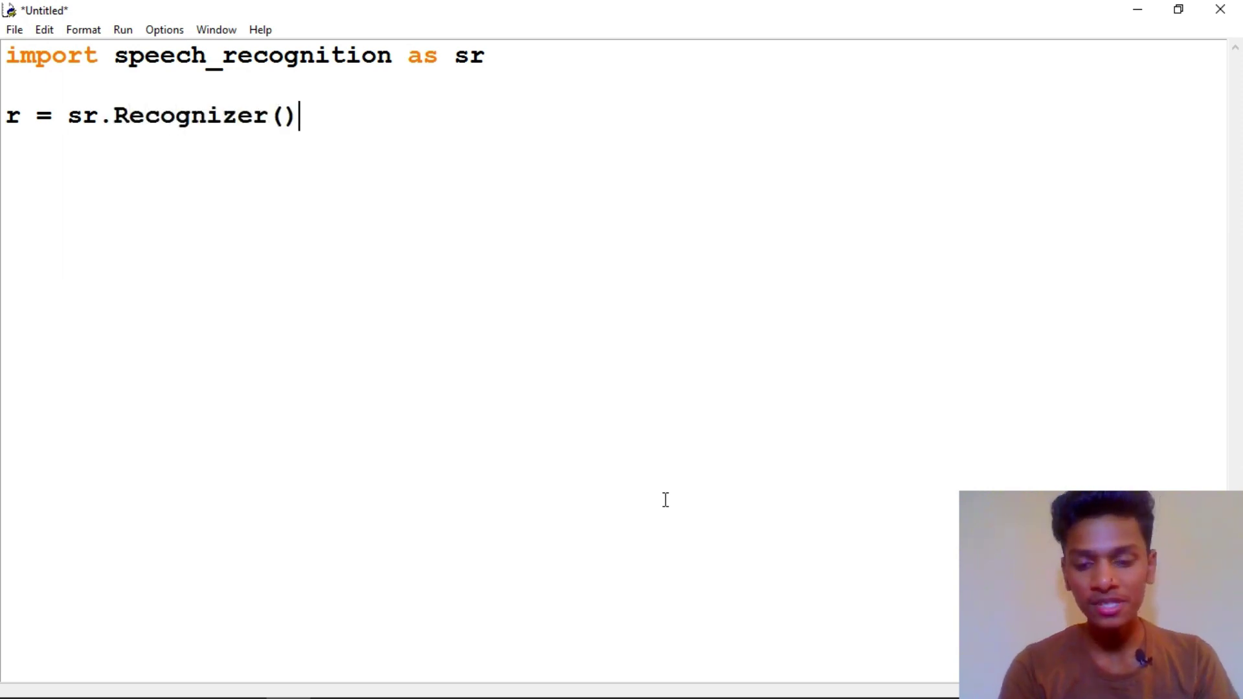
- Add a with sr.Microphone() as source: block and start its indented body
{"action": "key", "text": "Return"}
{"action": "key", "text": "Return"}
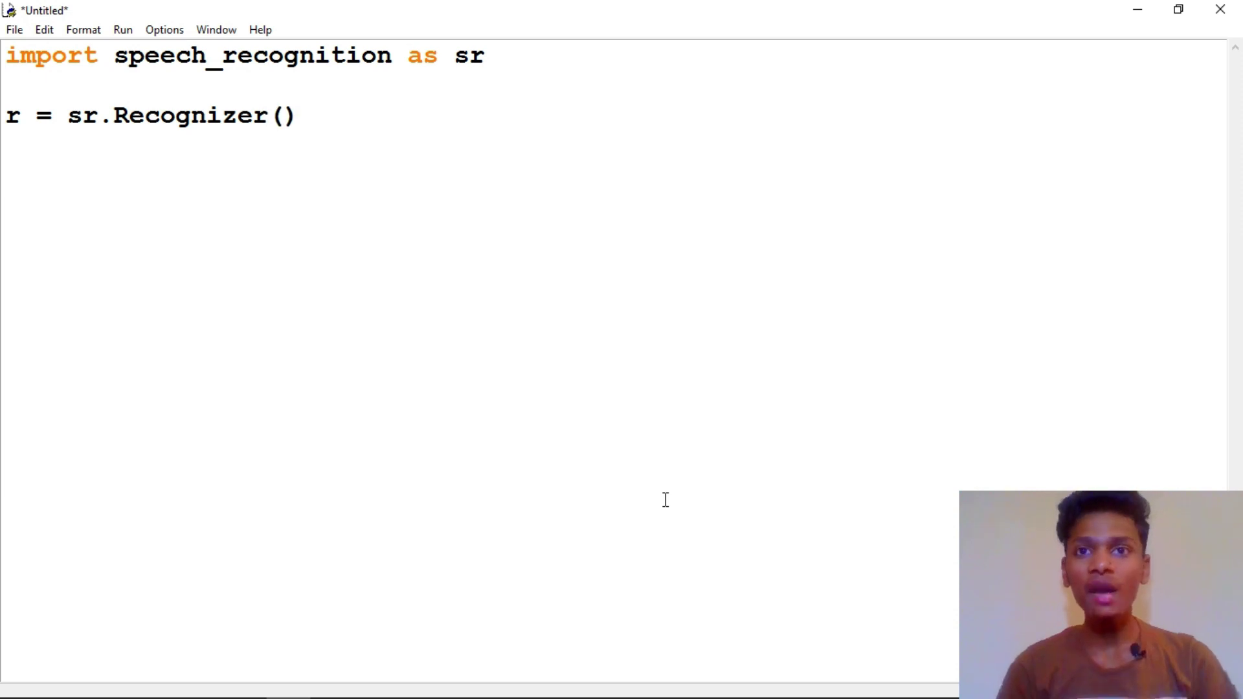
{"action": "type", "text": "with "}
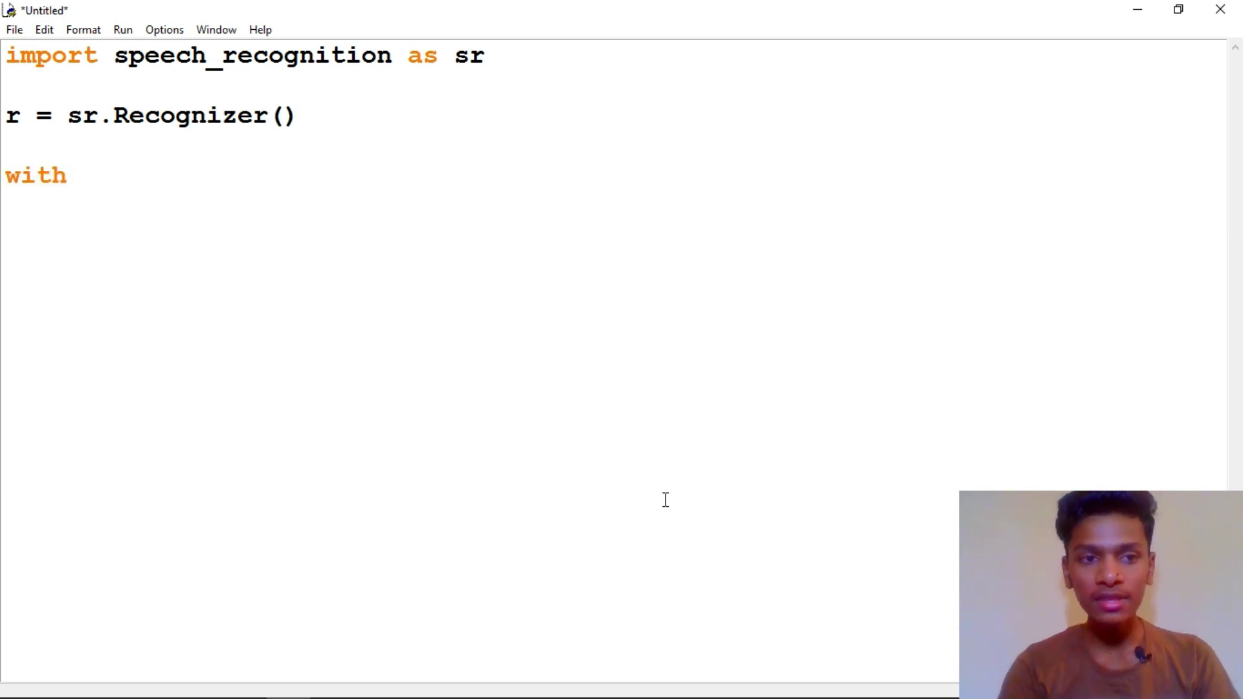
{"action": "type", "text": "sr.Mic"}
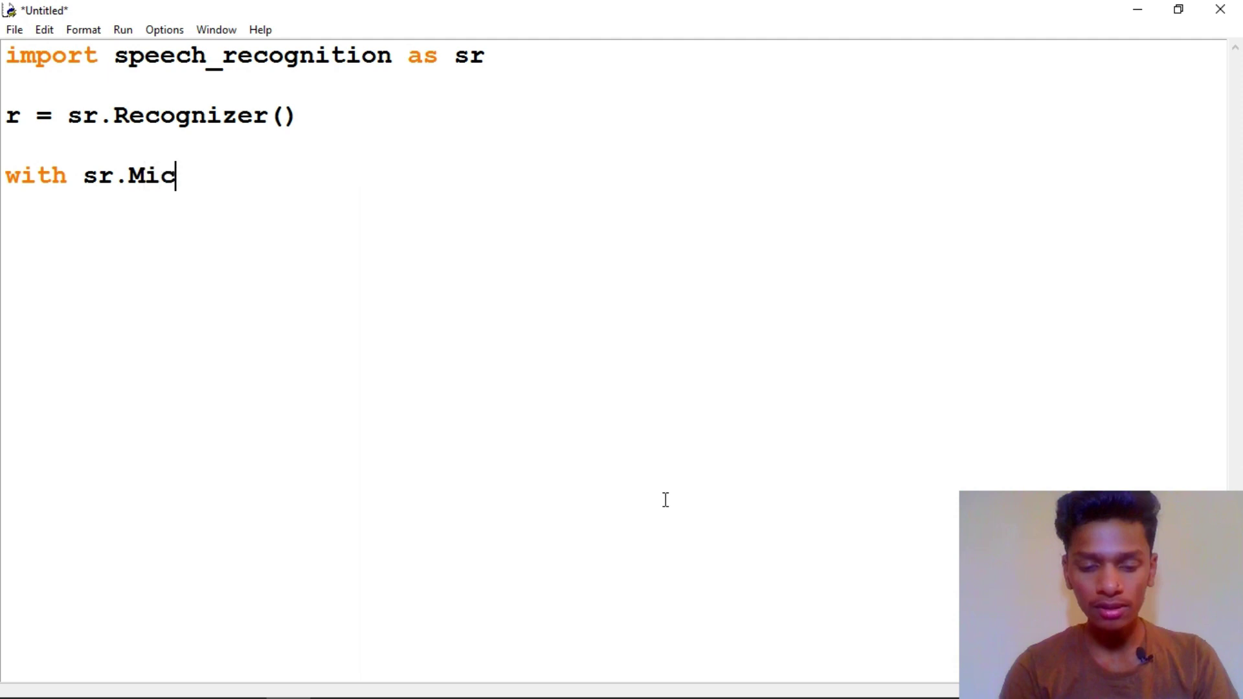
{"action": "type", "text": "rophine"}
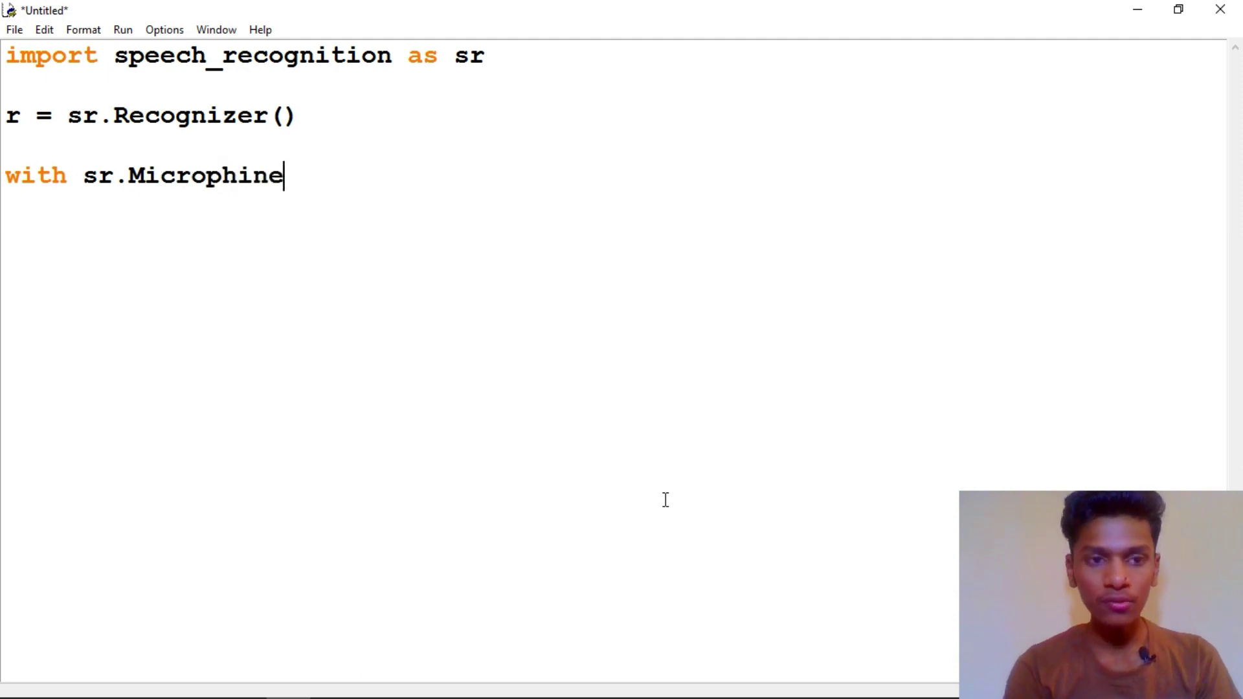
{"action": "key", "text": "BackSpace"}
{"action": "key", "text": "BackSpace"}
{"action": "key", "text": "BackSpace"}
{"action": "type", "text": "o"}
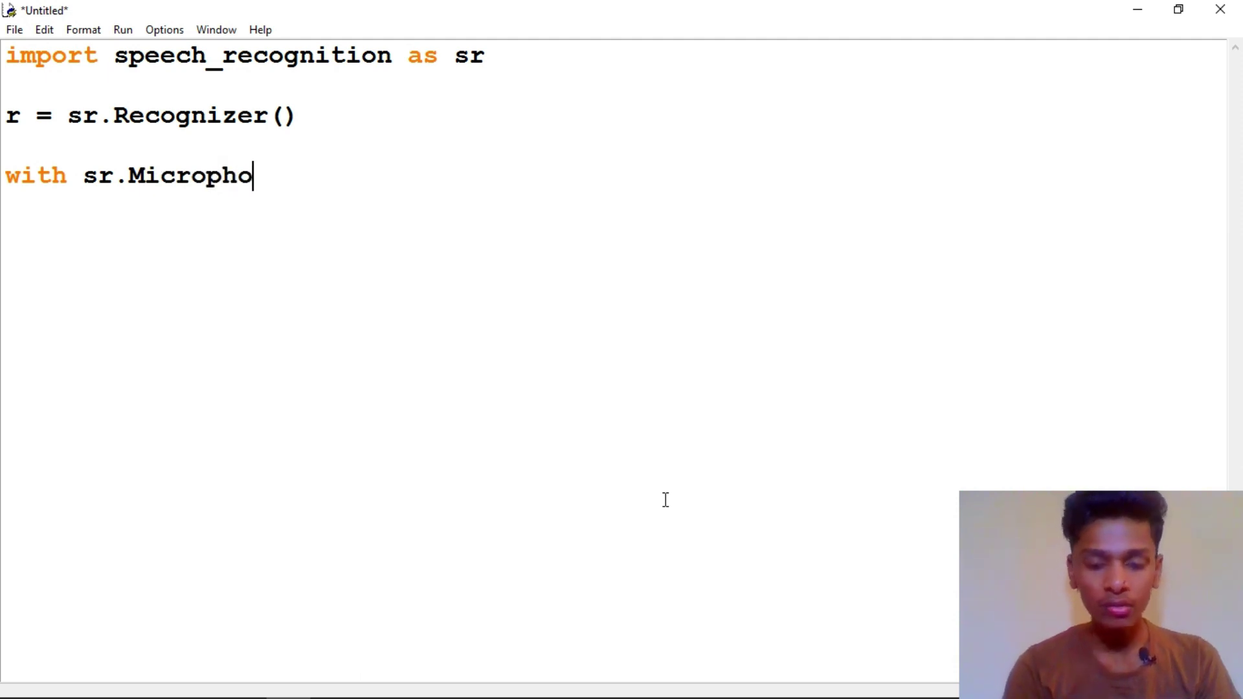
{"action": "type", "text": "e"}
{"action": "key", "text": "BackSpace"}
{"action": "type", "text": "ne("}
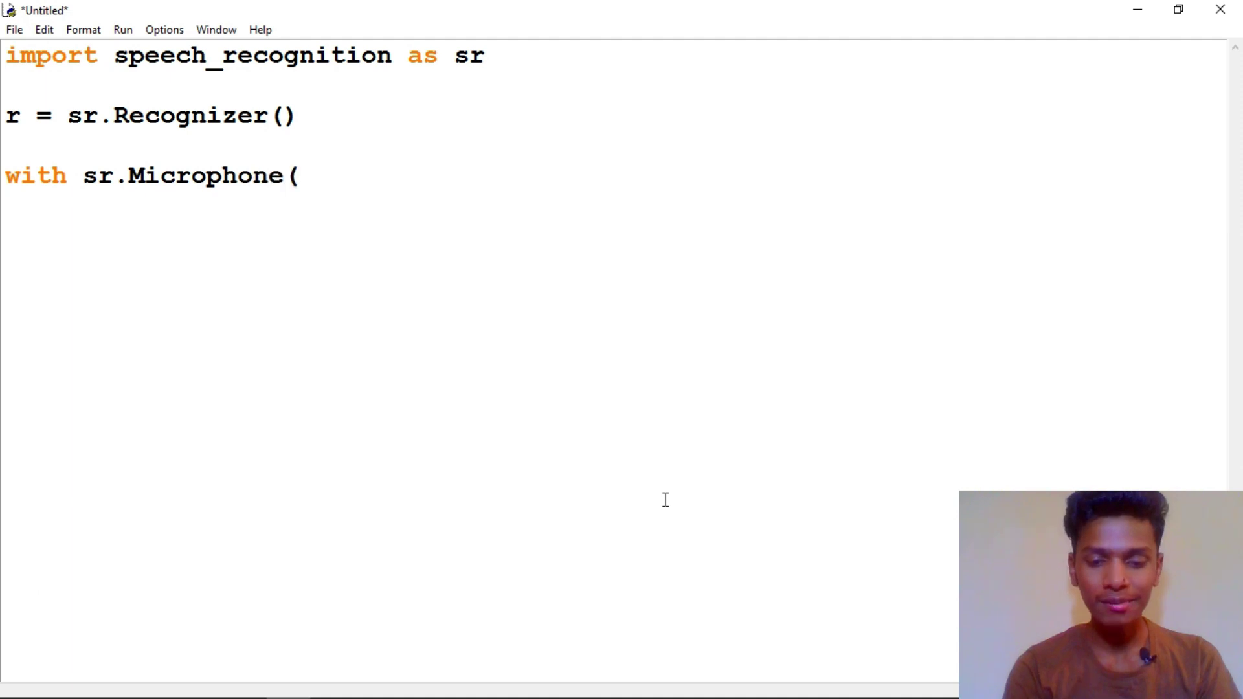
{"action": "type", "text": ") as sou"}
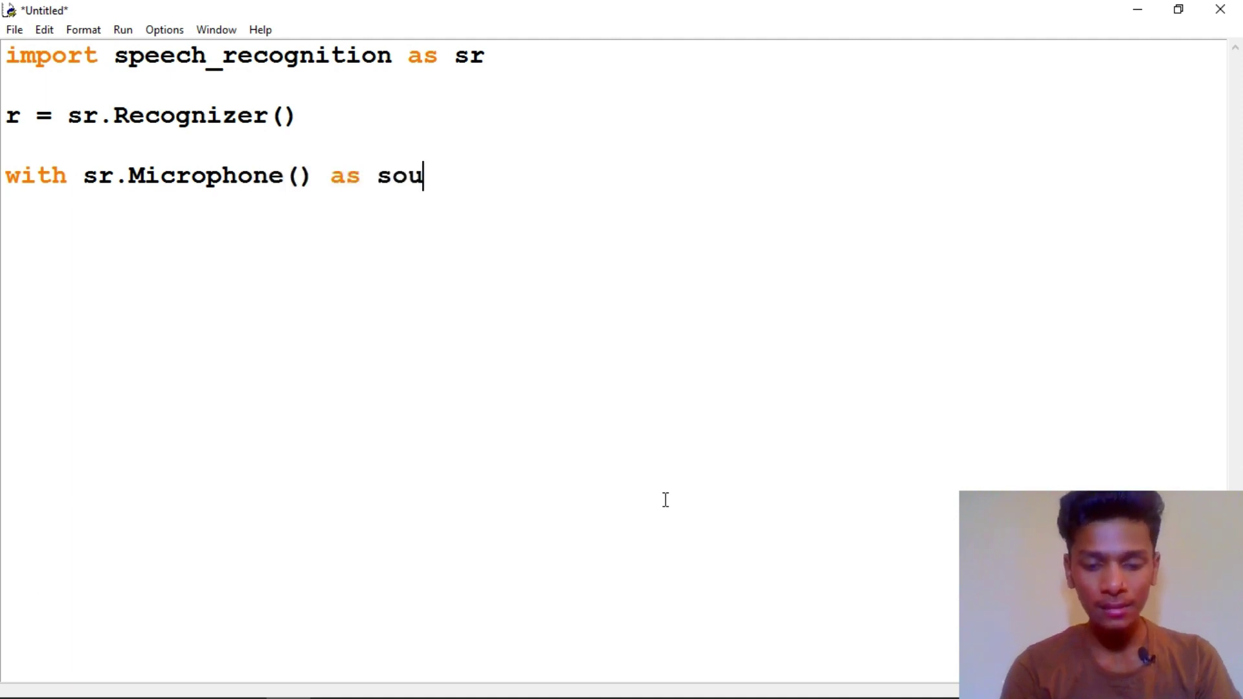
{"action": "type", "text": "rce:"}
{"action": "key", "text": "Return"}
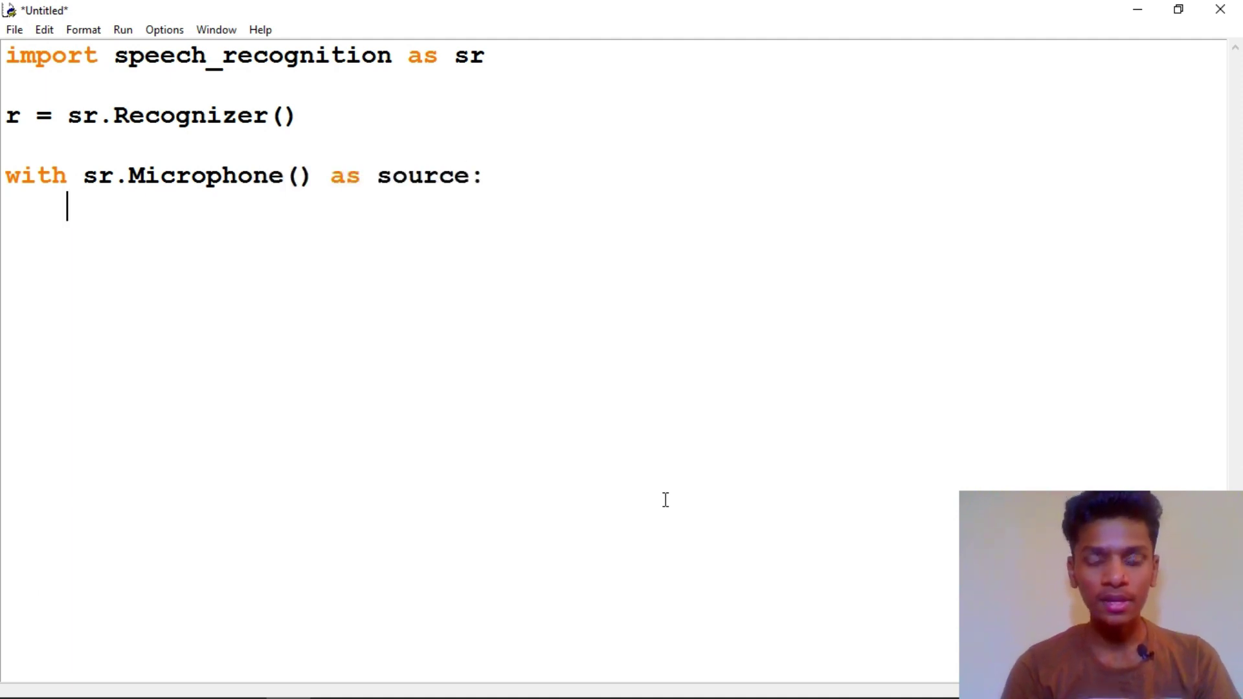
{"action": "type", "text": "pron"}
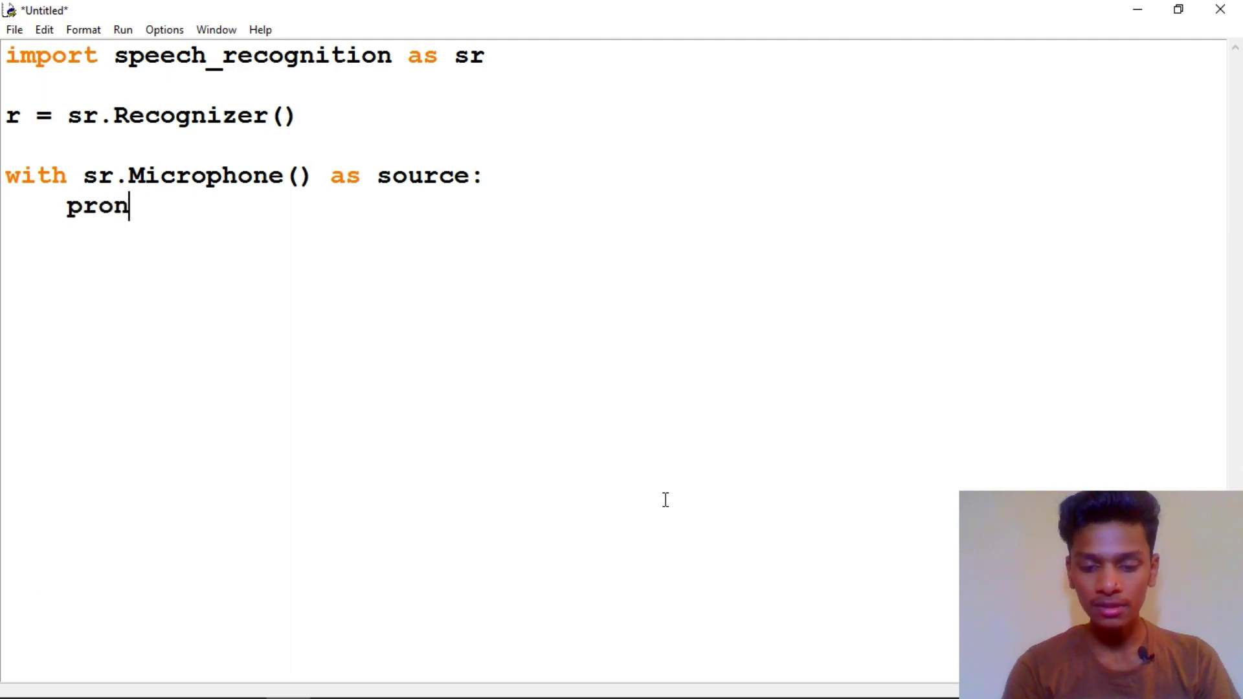
- Inside the block, add print('Say Something:') and begin audio = r.listen(source)
{"action": "key", "text": "BackSpace"}
{"action": "key", "text": "BackSpace"}
{"action": "type", "text": "int()"}
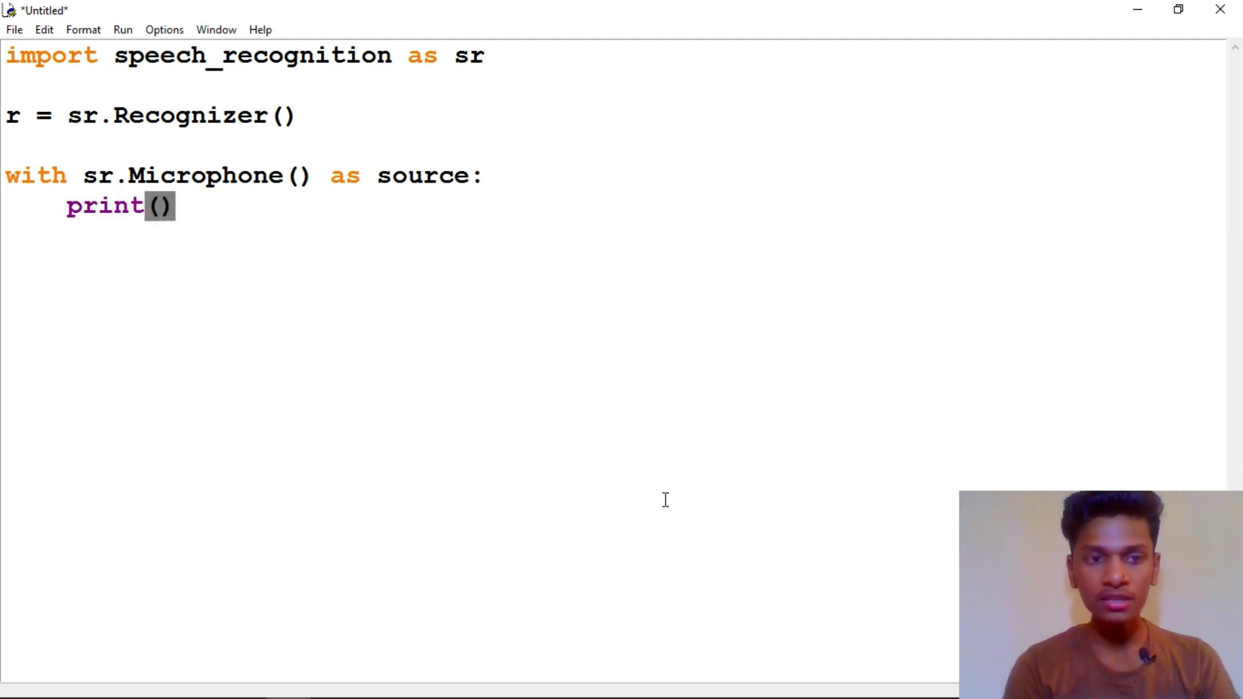
{"action": "key", "text": "Left"}
{"action": "type", "text": "''Say "}
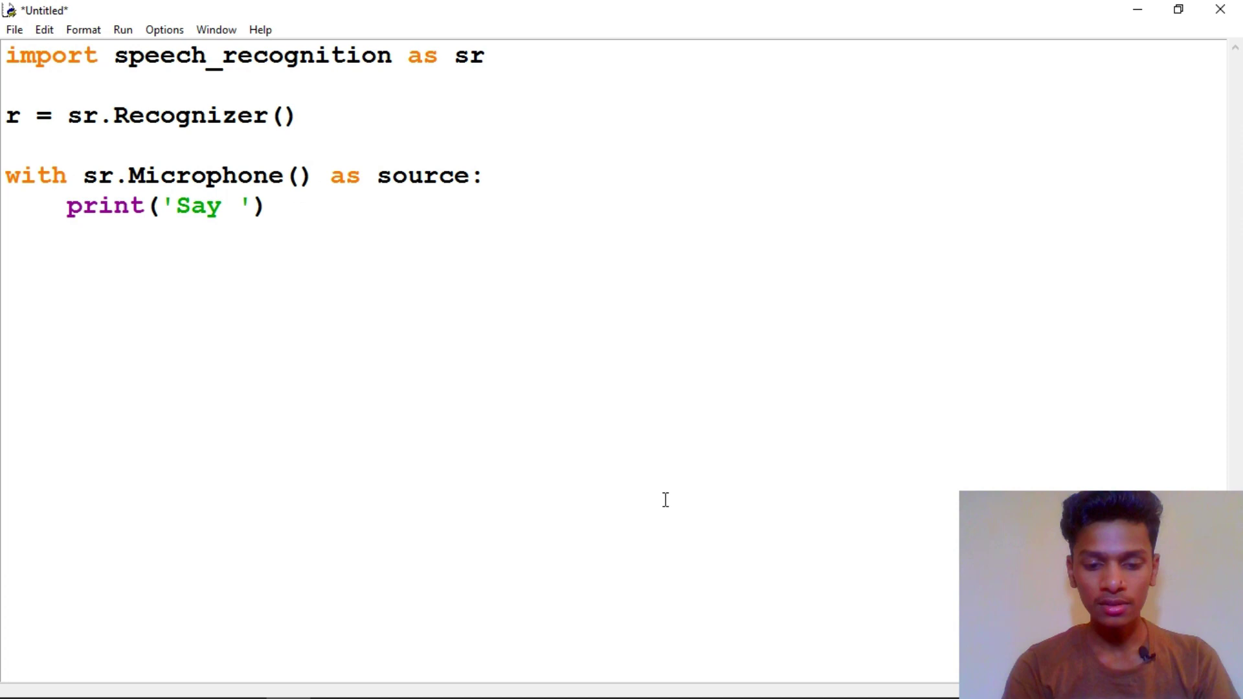
{"action": "type", "text": "Something"}
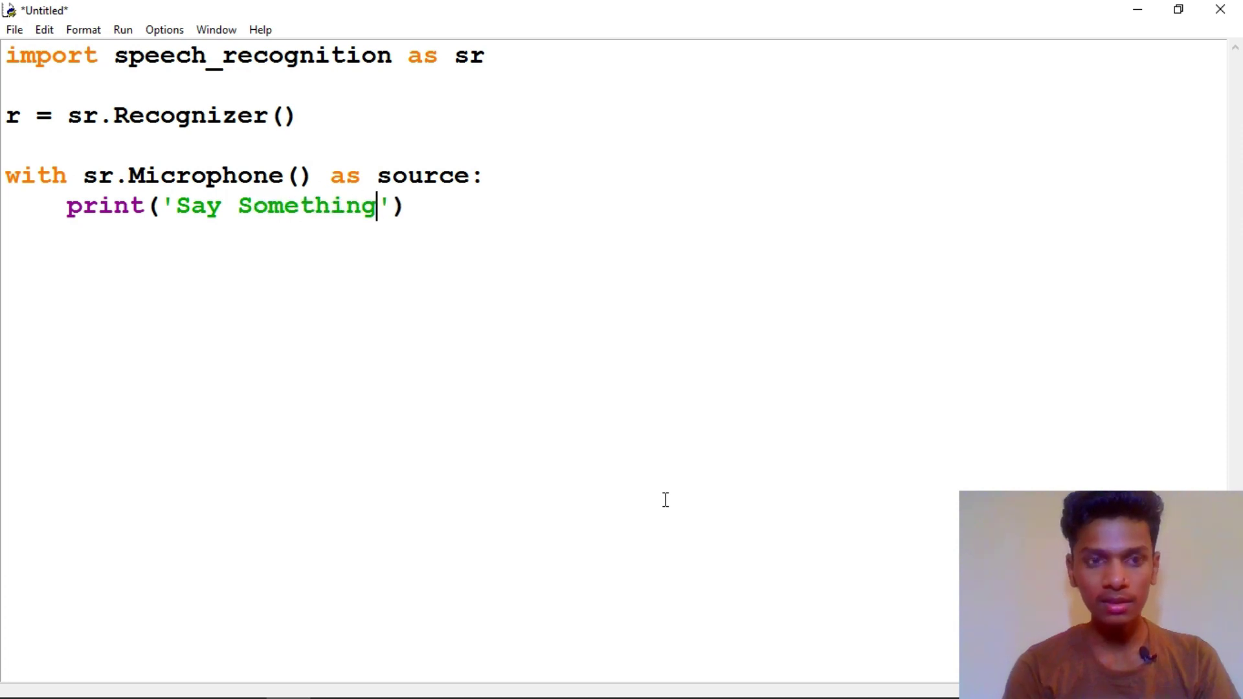
{"action": "type", "text": ":"}
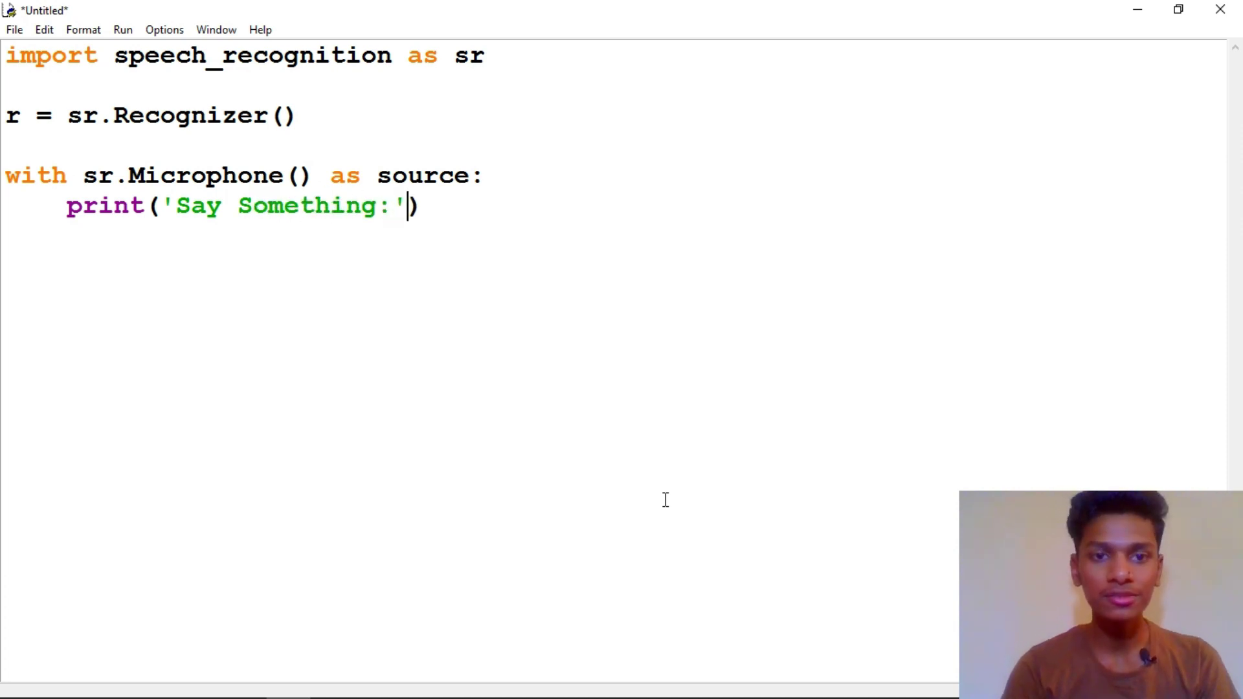
{"action": "key", "text": "Right"}
{"action": "key", "text": "Return"}
{"action": "type", "text": "au"}
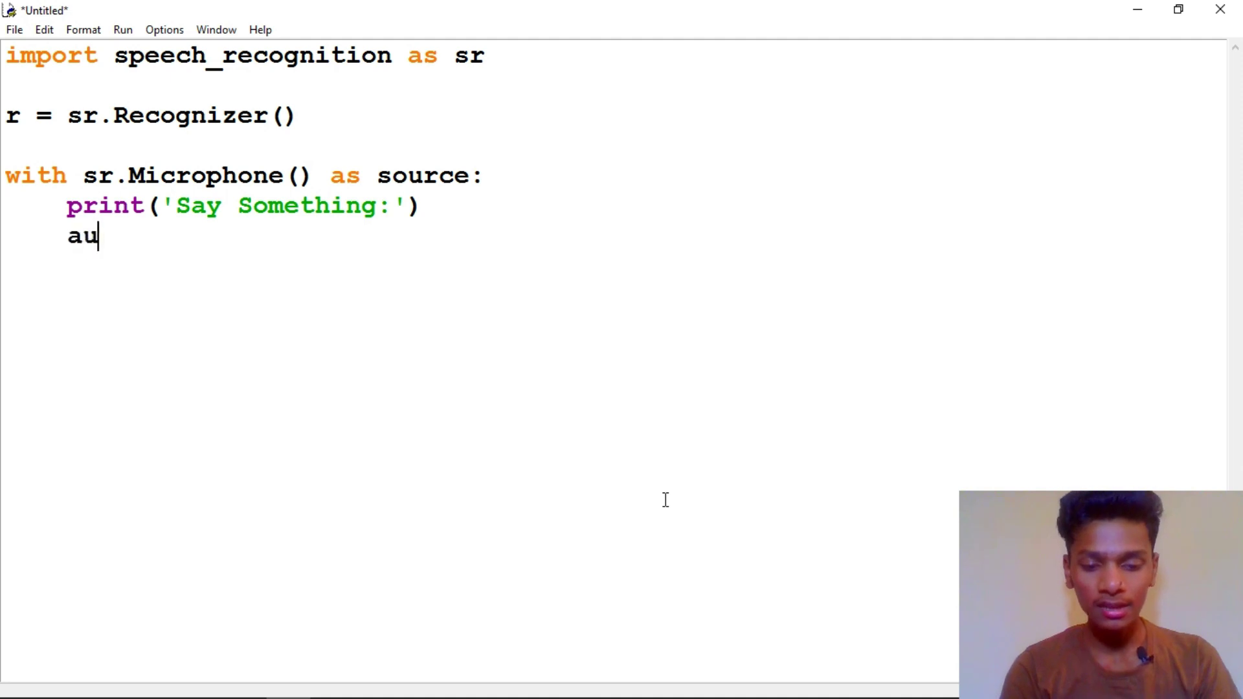
{"action": "type", "text": "dio = "}
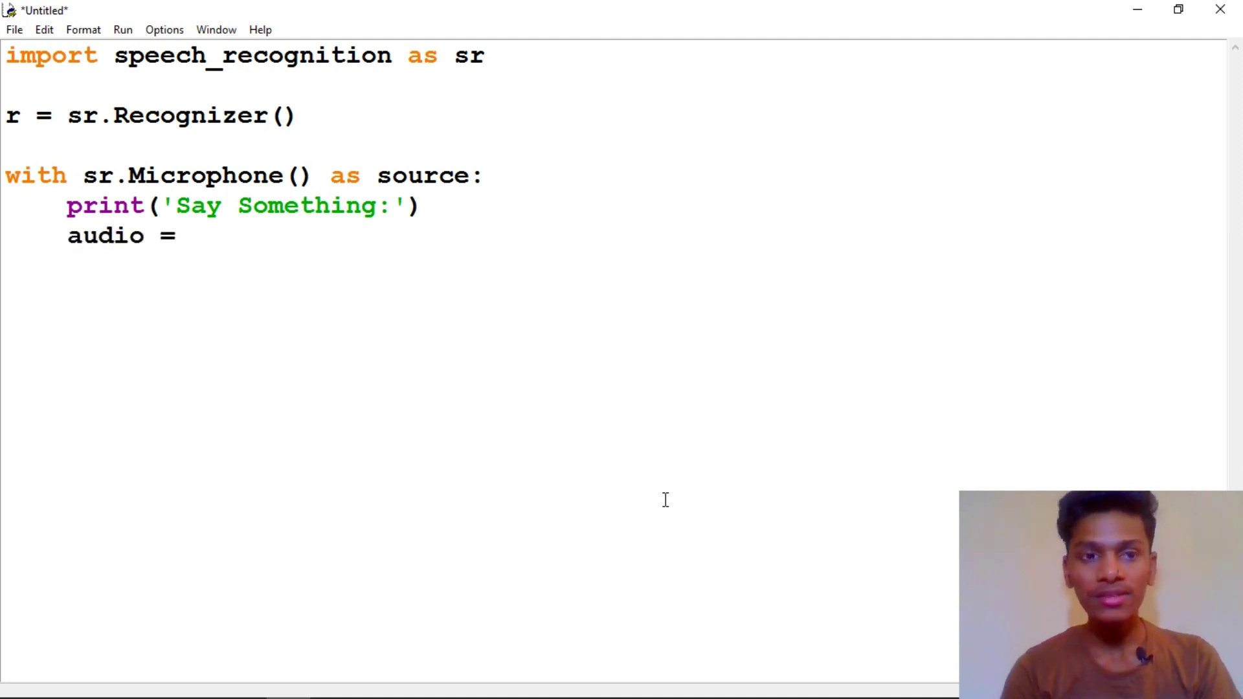
{"action": "type", "text": "r.l"}
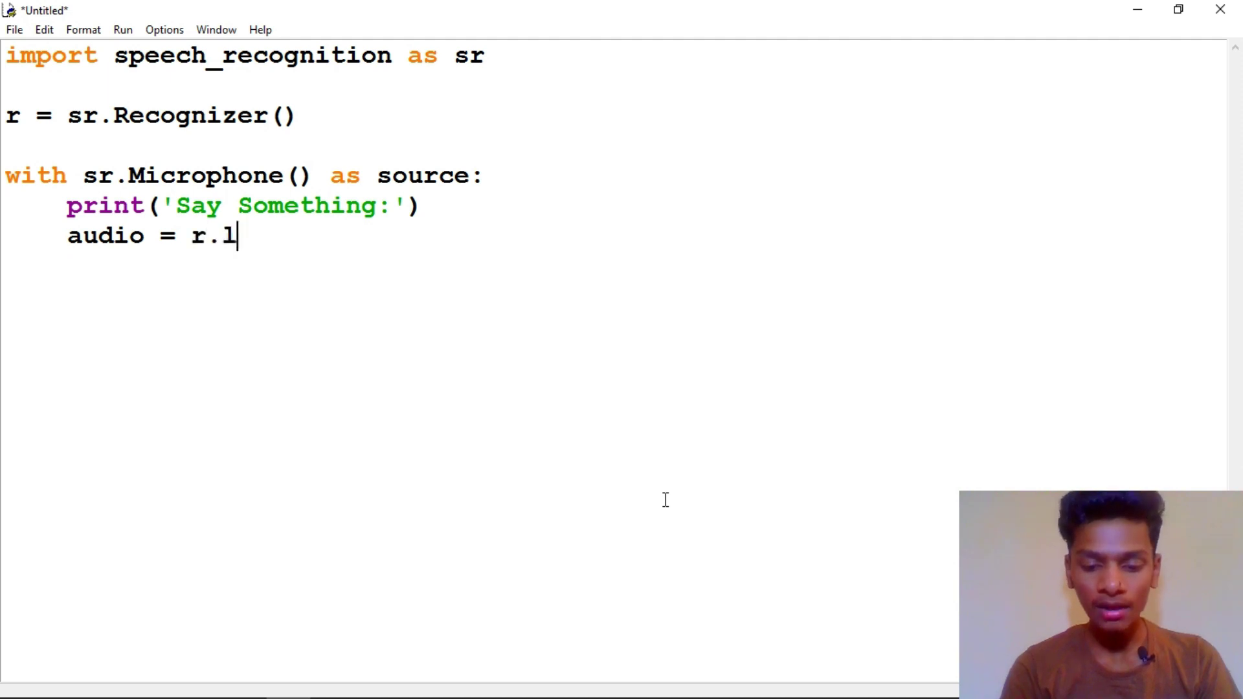
{"action": "type", "text": "isrte"}
{"action": "key", "text": "BackSpace"}
{"action": "key", "text": "BackSpace"}
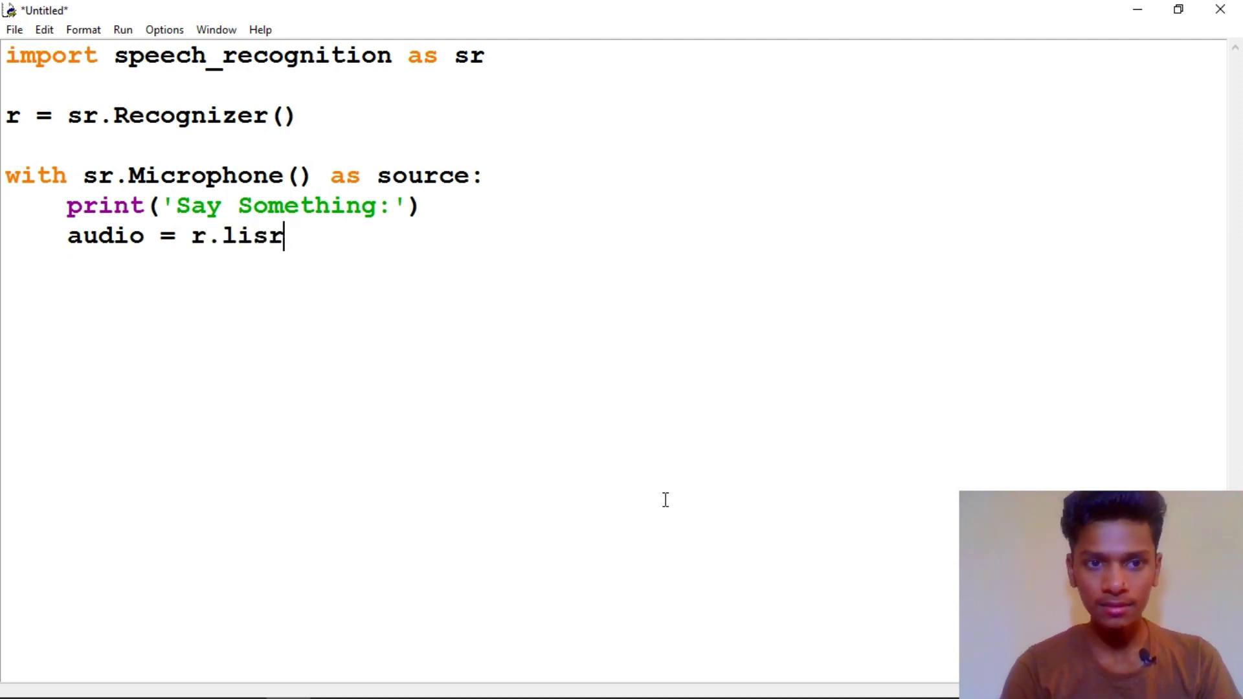
{"action": "key", "text": "BackSpace"}
{"action": "type", "text": "ten()"}
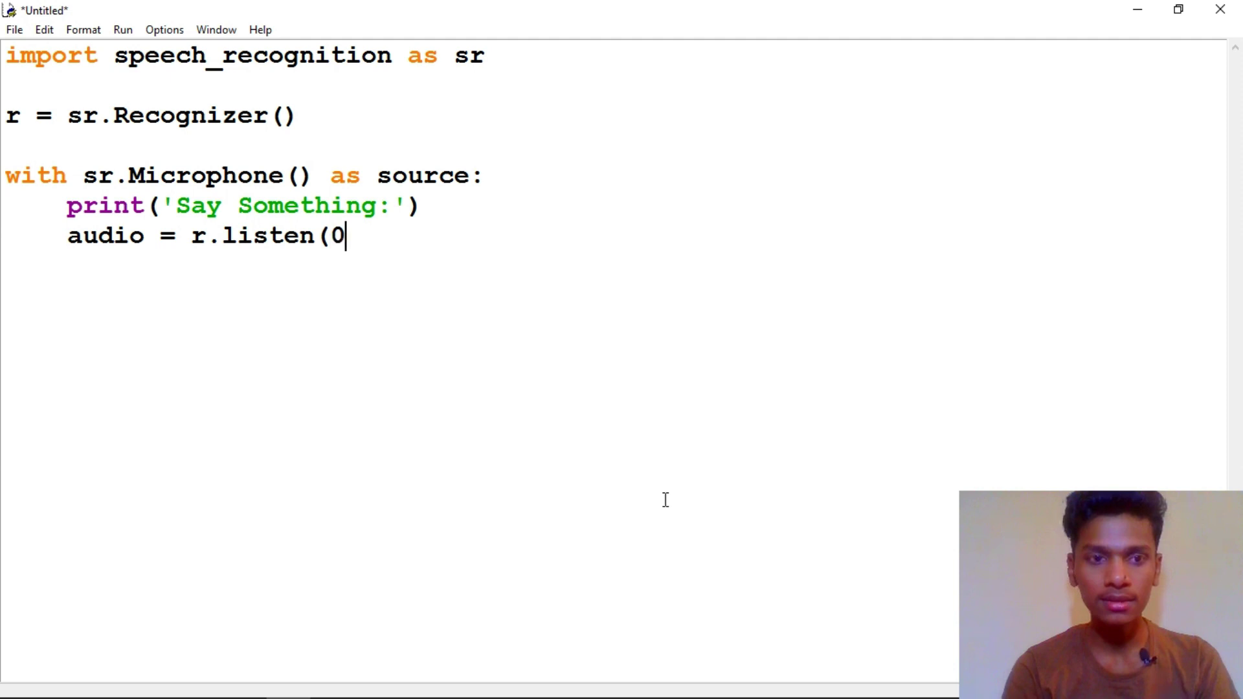
- Finish audio = r.listen(source), add print('Done!'), then dedent to a new top-level line
{"action": "key", "text": "Left"}
{"action": "type", "text": "s"}
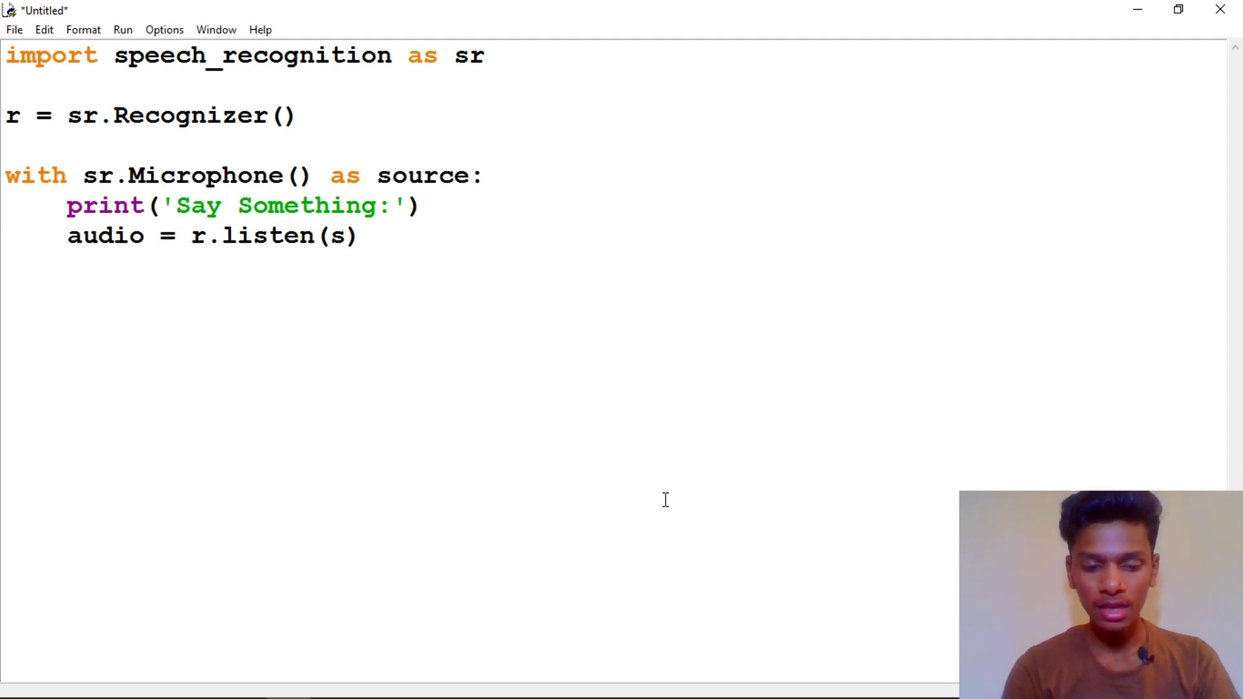
{"action": "type", "text": "ource"}
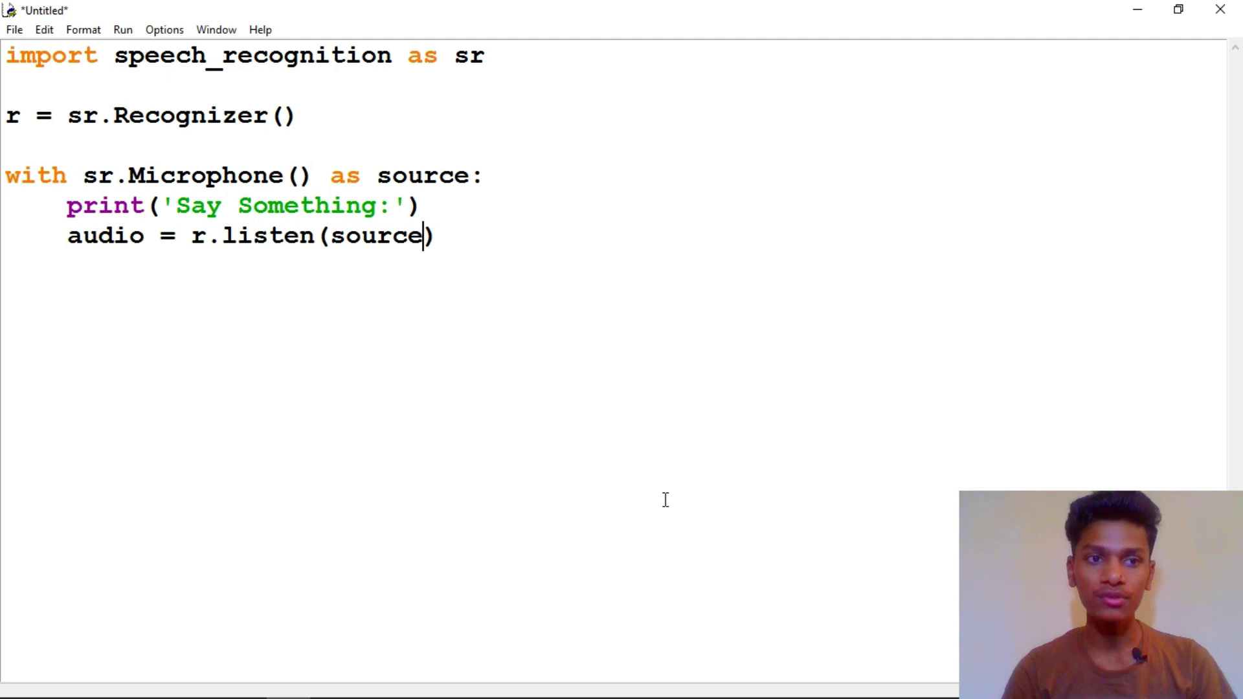
{"action": "key", "text": "End"}
{"action": "key", "text": "Return"}
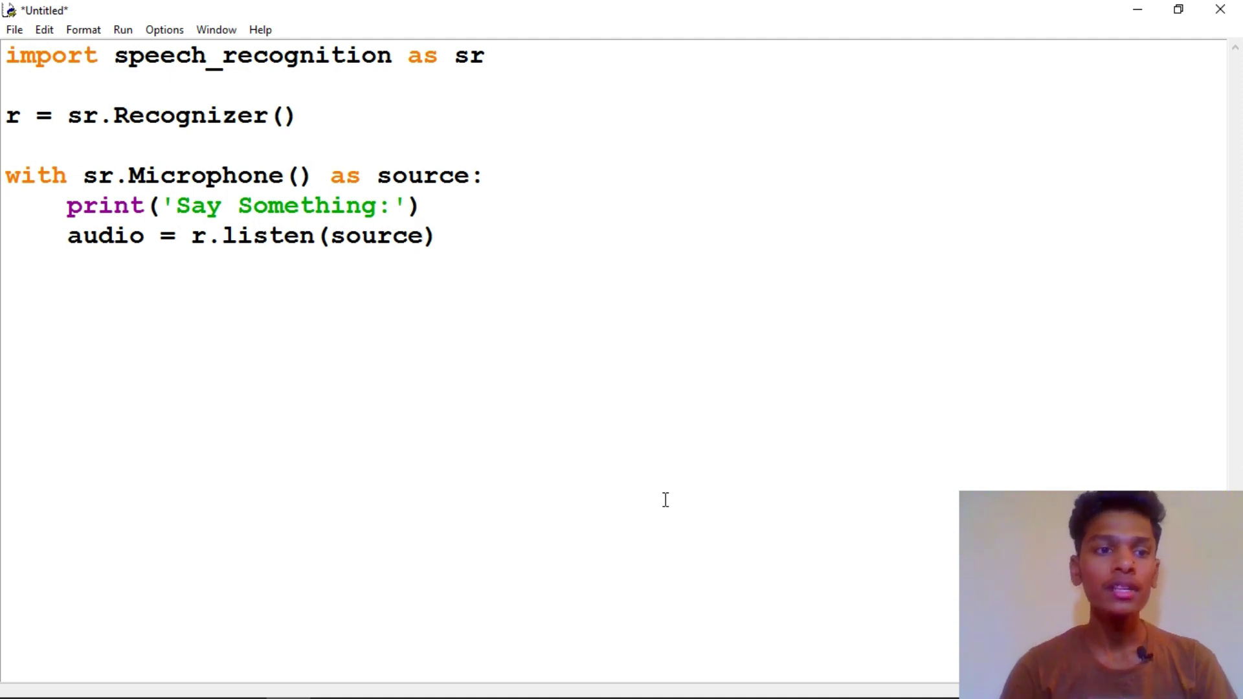
{"action": "type", "text": "print ()"}
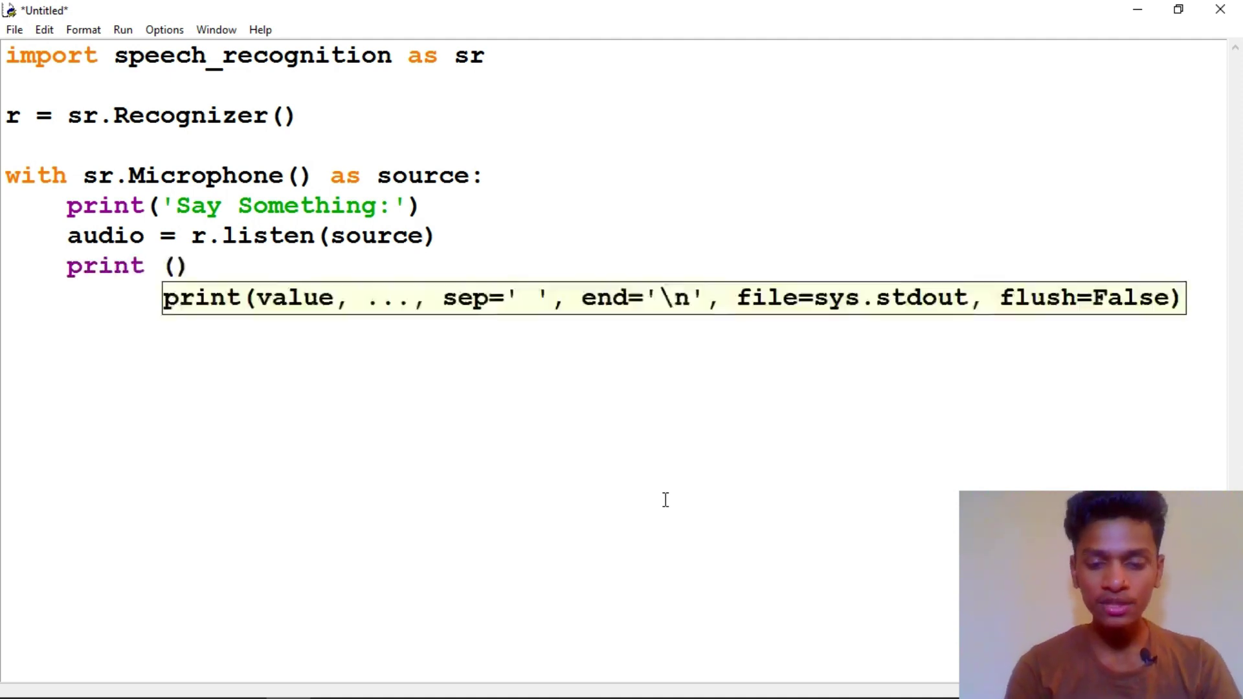
{"action": "key", "text": "Left"}
{"action": "type", "text": "''"}
{"action": "key", "text": "Left"}
{"action": "type", "text": "Sa"}
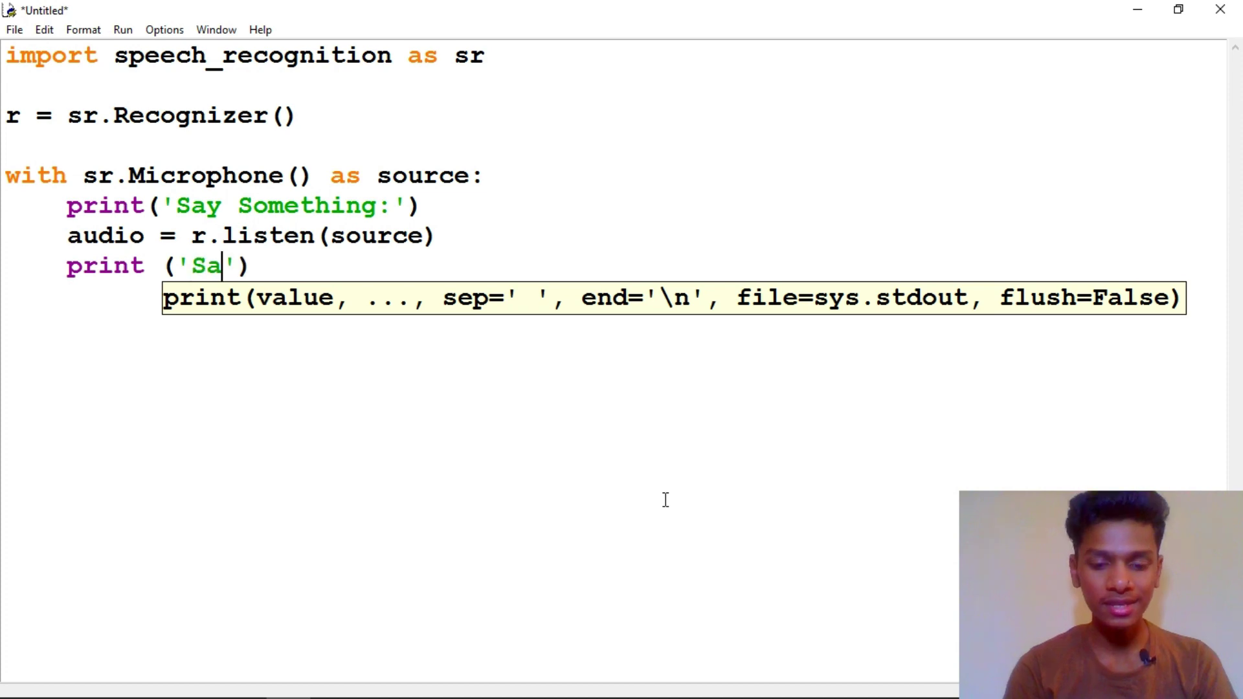
{"action": "type", "text": "y"}
{"action": "key", "text": "BackSpace"}
{"action": "key", "text": "BackSpace"}
{"action": "key", "text": "BackSpace"}
{"action": "key", "text": "BackSpace"}
{"action": "type", "text": "D"}
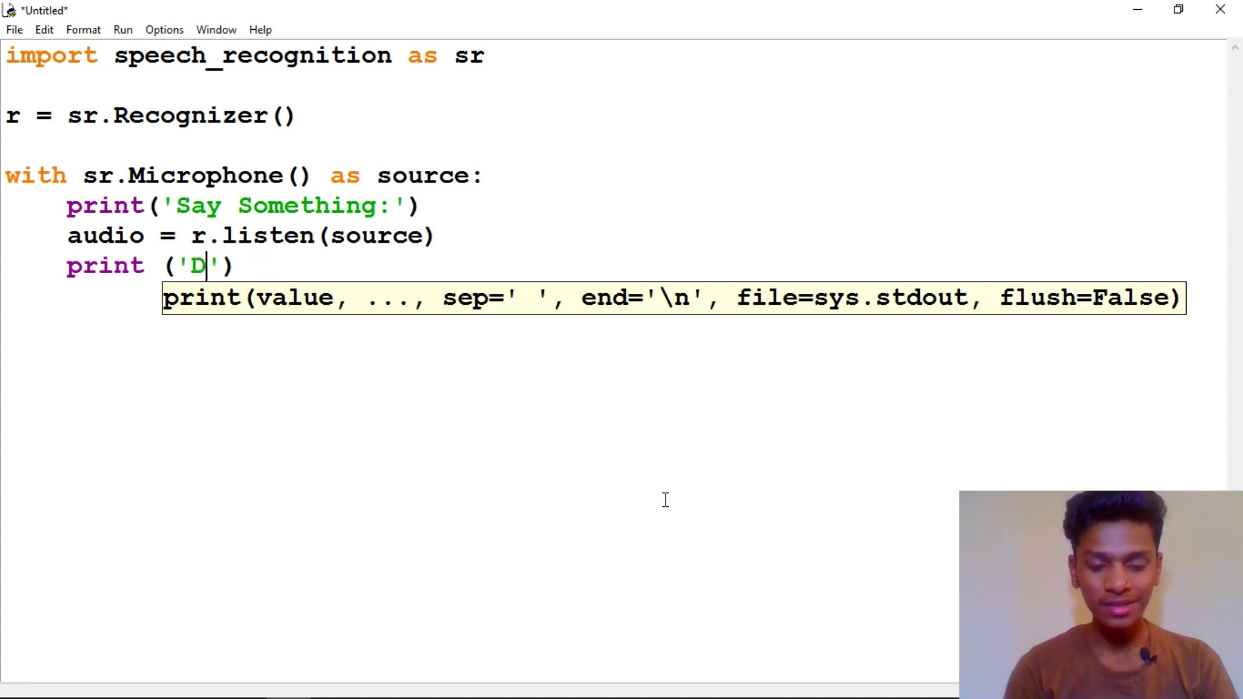
{"action": "type", "text": "one!"}
{"action": "key", "text": "Right"}
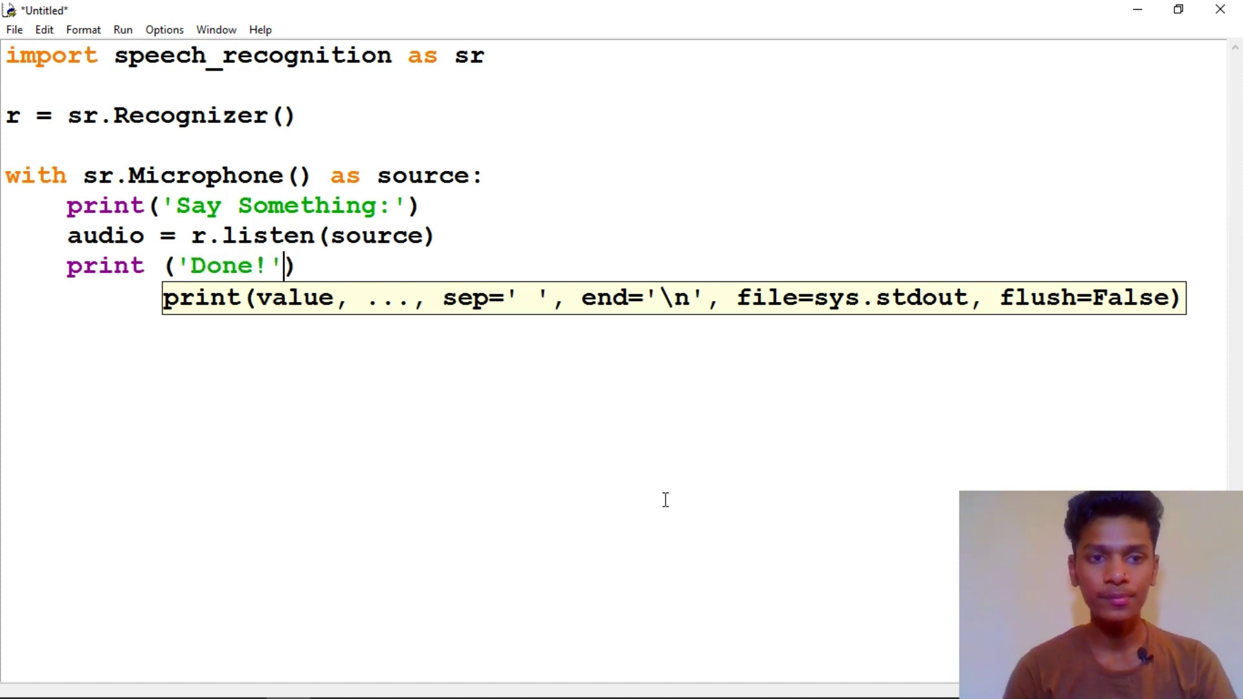
{"action": "key", "text": "Right"}
{"action": "key", "text": "Return"}
{"action": "key", "text": "Return"}
{"action": "key", "text": "BackSpace"}
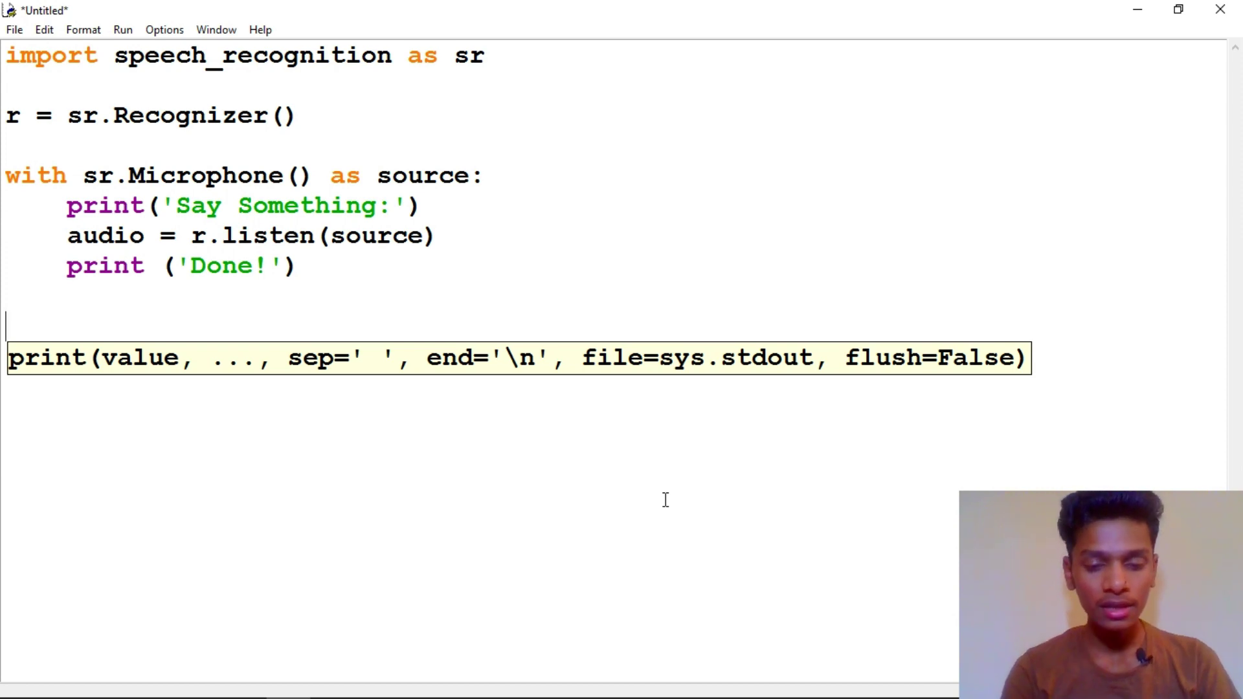
{"action": "type", "text": "text = "}
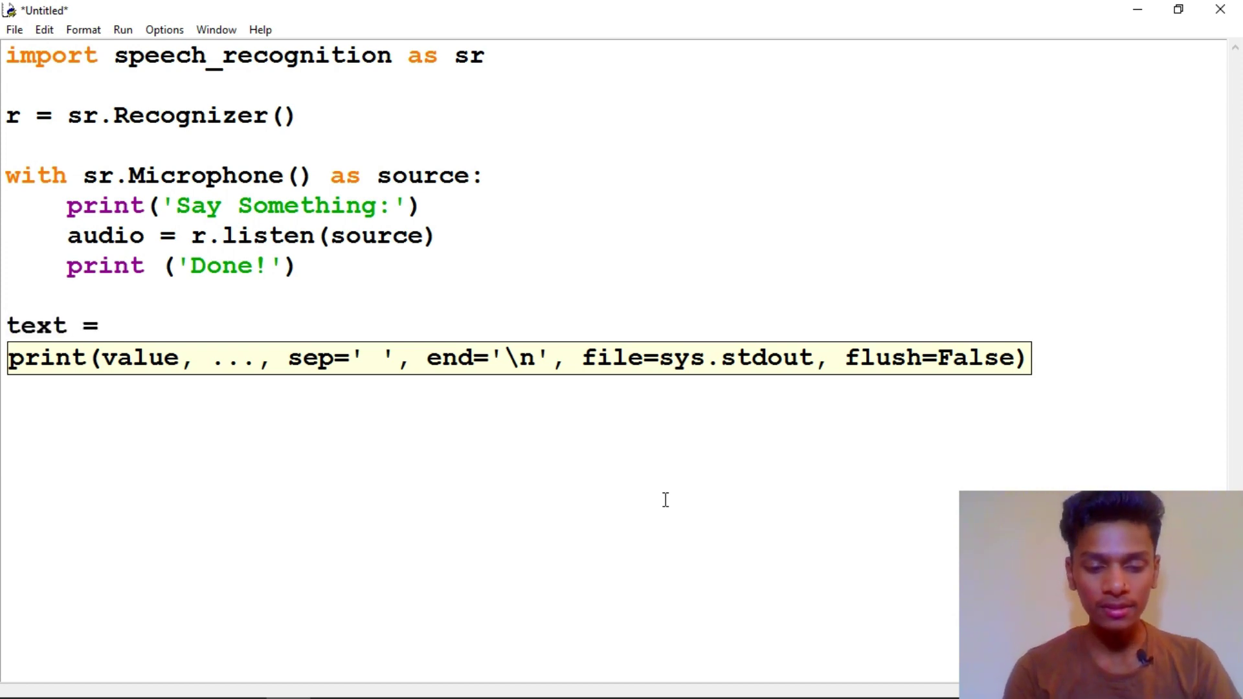
{"action": "type", "text": "r."}
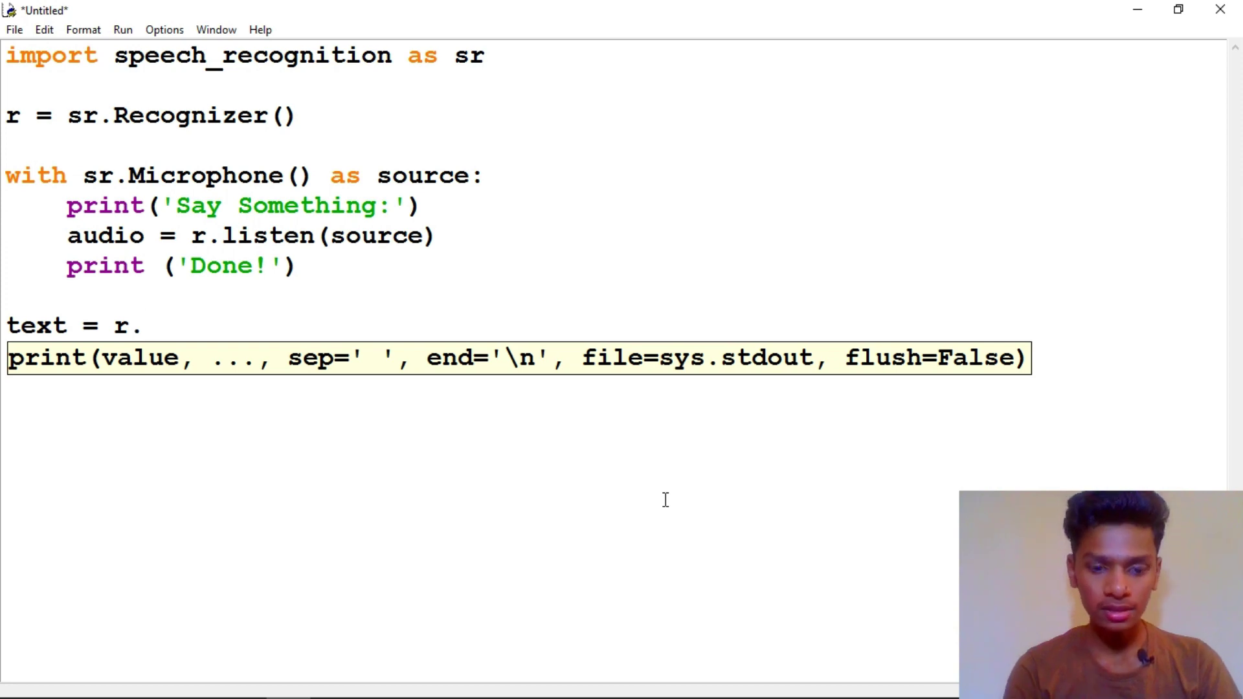
{"action": "type", "text": "recognize"}
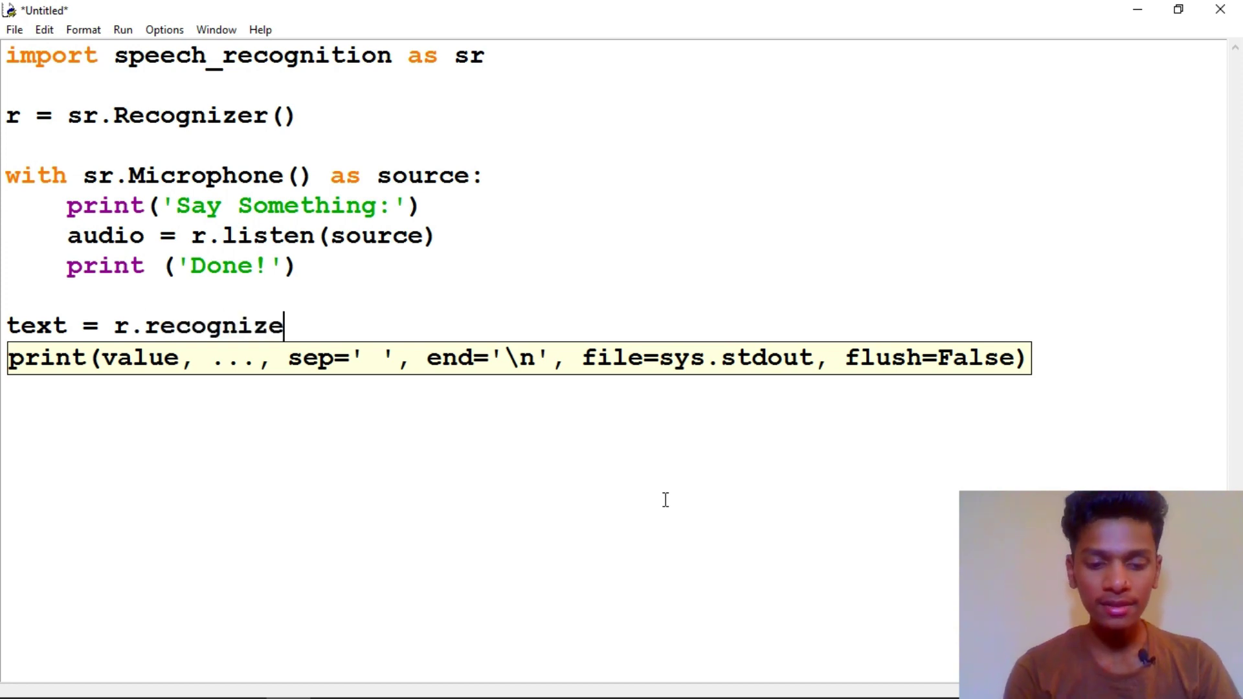
{"action": "type", "text": "_google"}
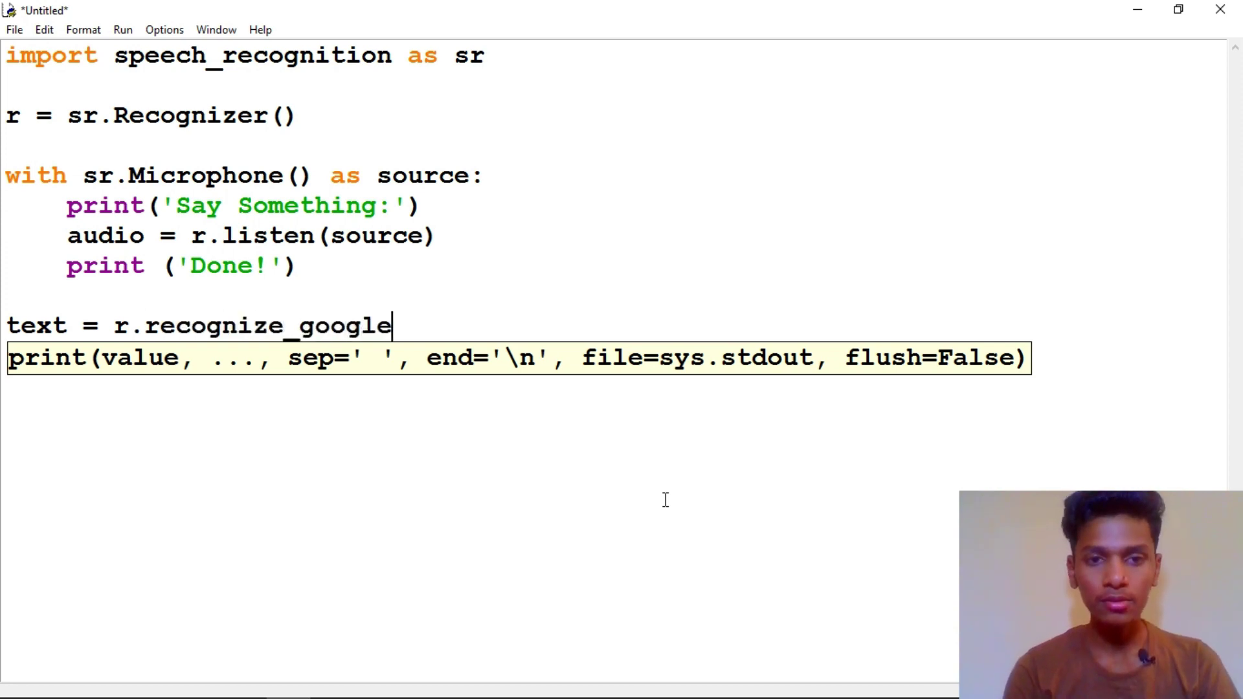
{"action": "type", "text": "()"}
- Add text = r.recognize_google(audio, language = 'hi-IN') below the with block
{"action": "key", "text": "Left"}
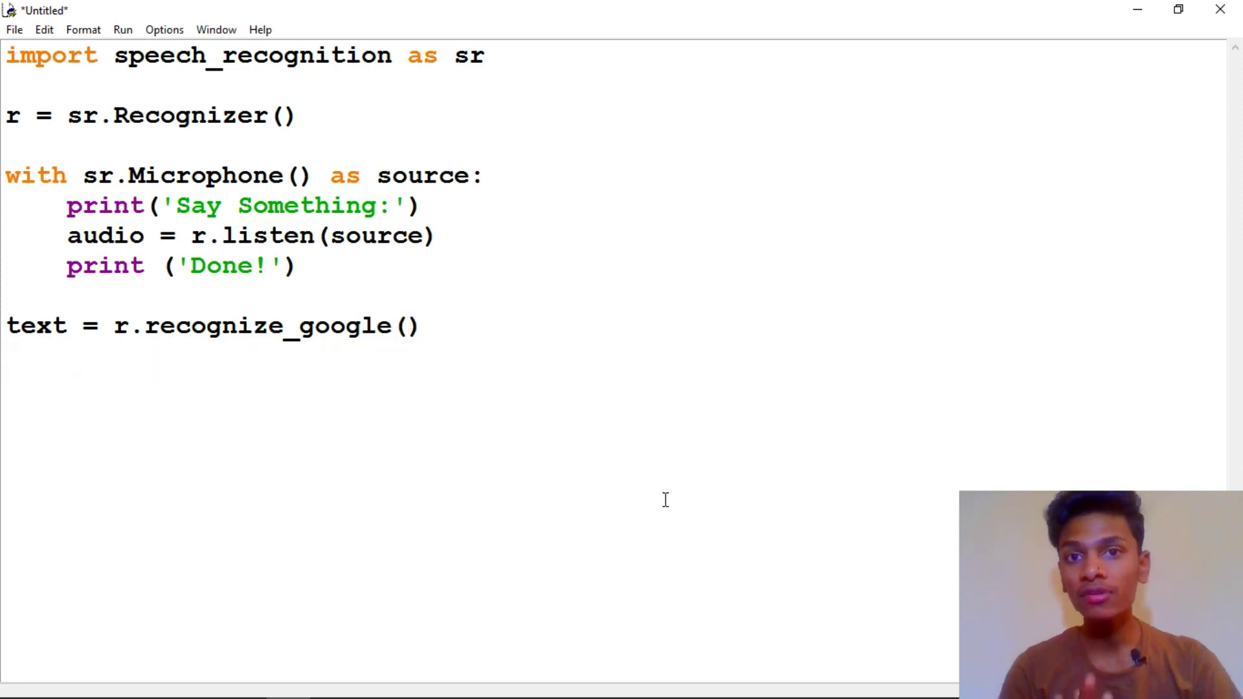
{"action": "type", "text": "a"}
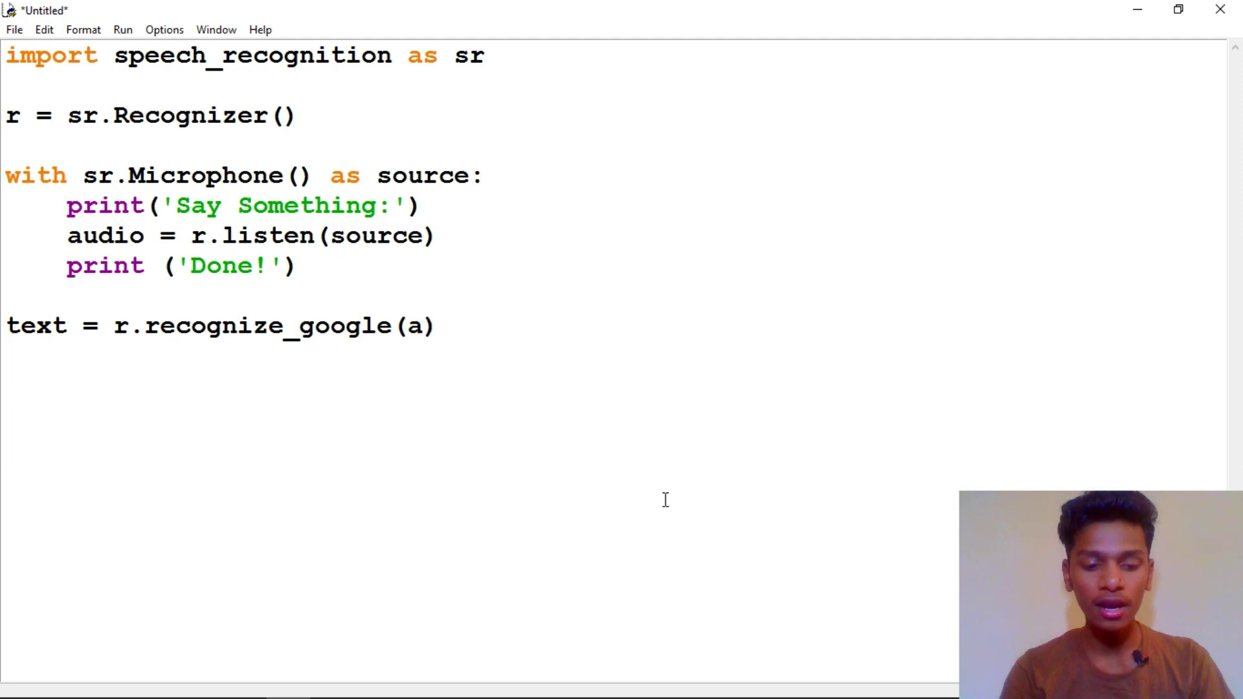
{"action": "type", "text": "udio,"}
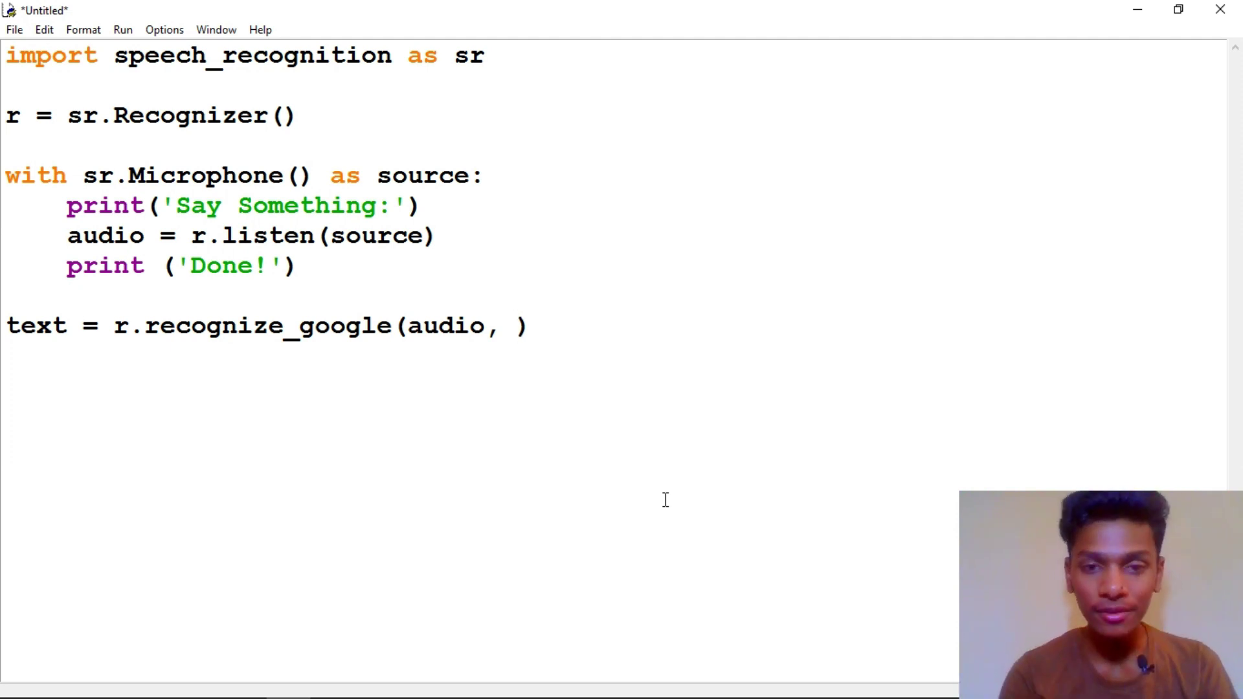
{"action": "type", "text": "language "}
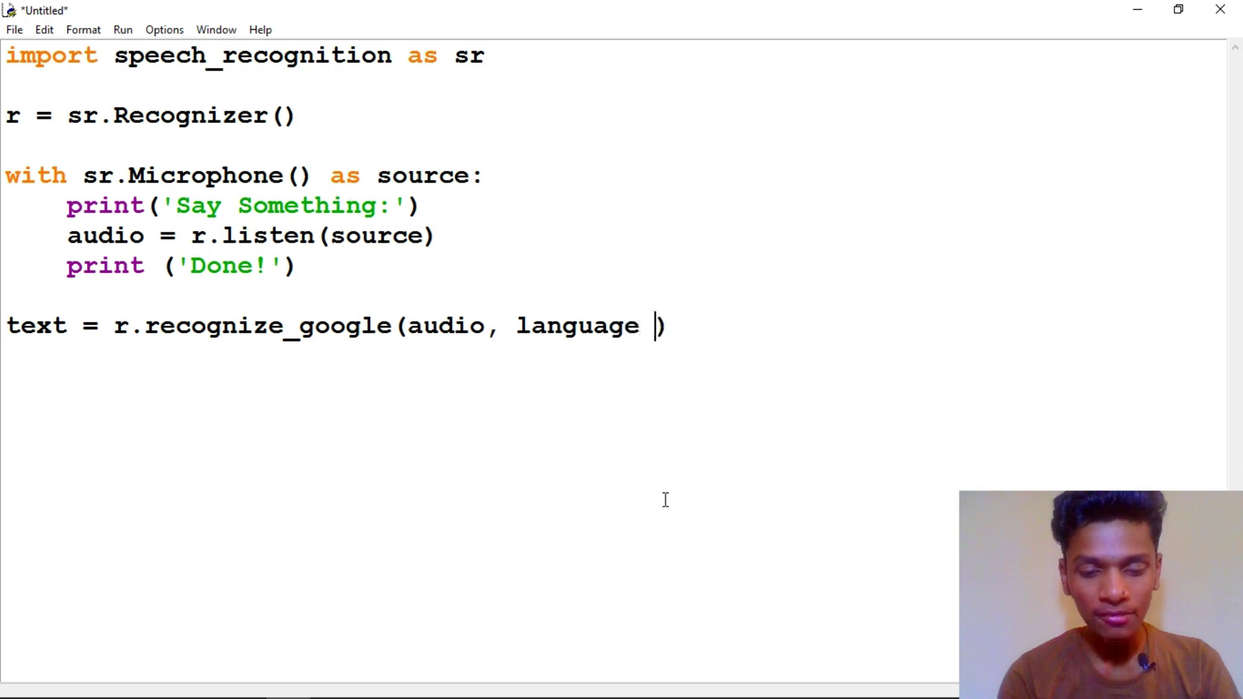
{"action": "type", "text": "= "}
{"action": "type", "text": "''"}
{"action": "key", "text": "Left"}
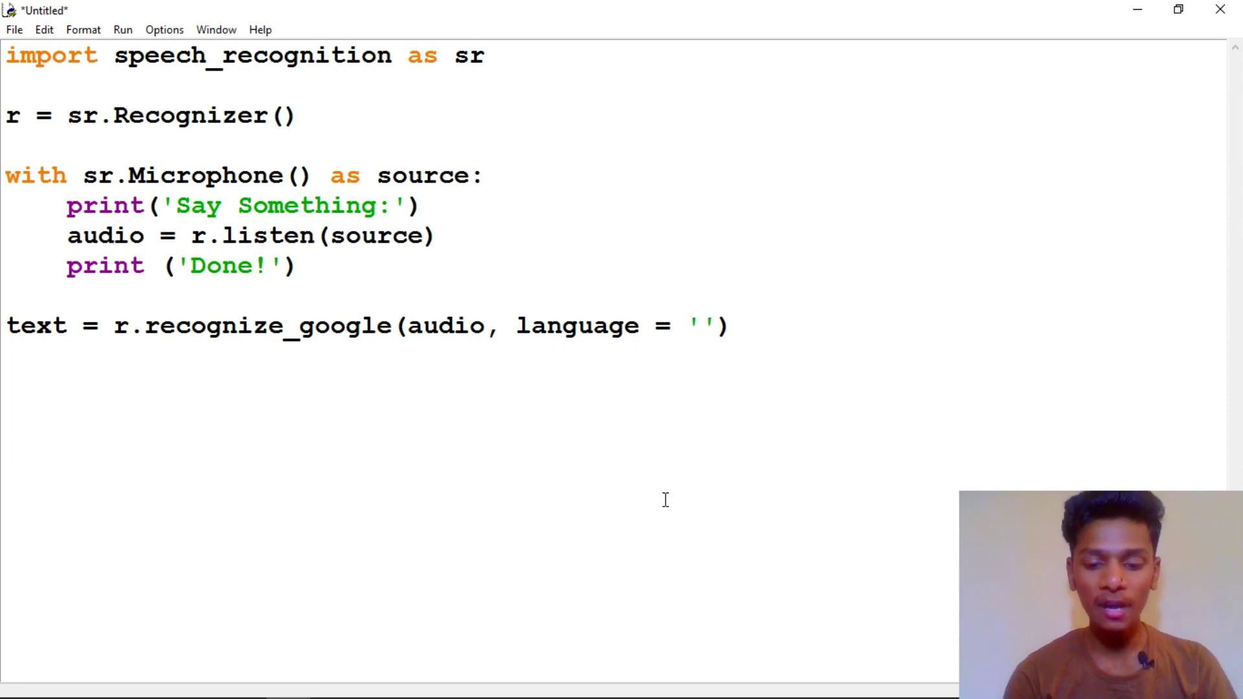
{"action": "type", "text": "hi_IN"}
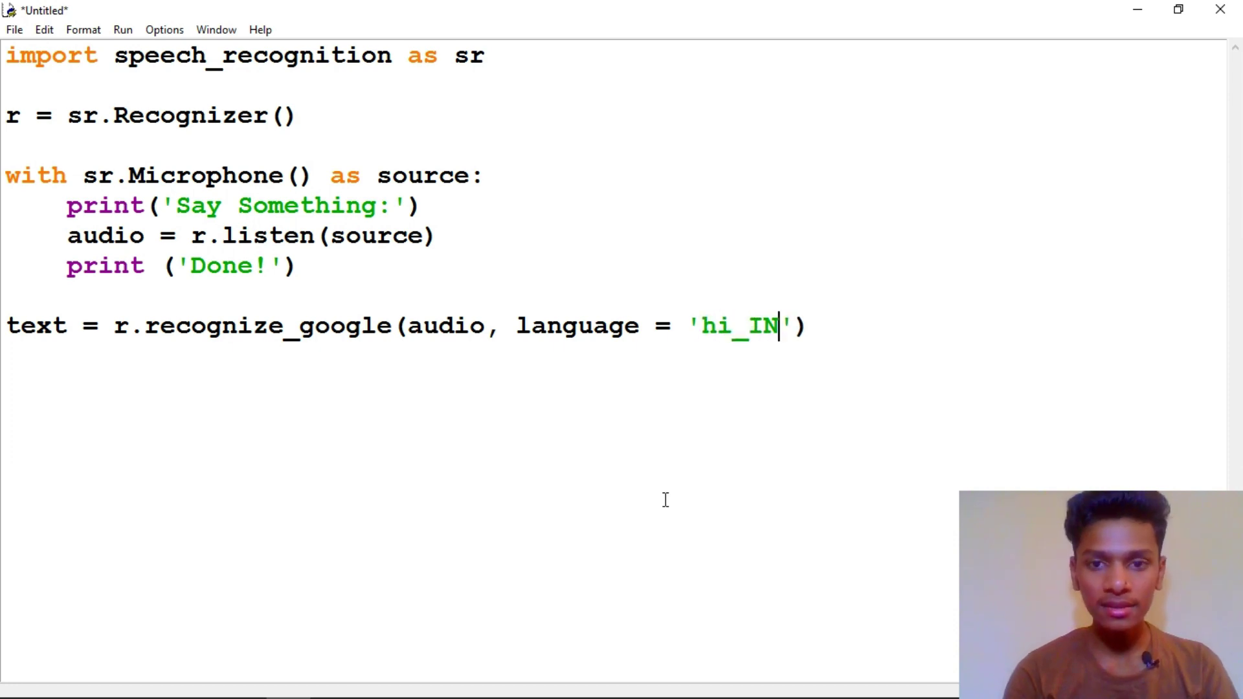
{"action": "key", "text": "BackSpace"}
{"action": "key", "text": "BackSpace"}
{"action": "key", "text": "BackSpace"}
{"action": "type", "text": "-"}
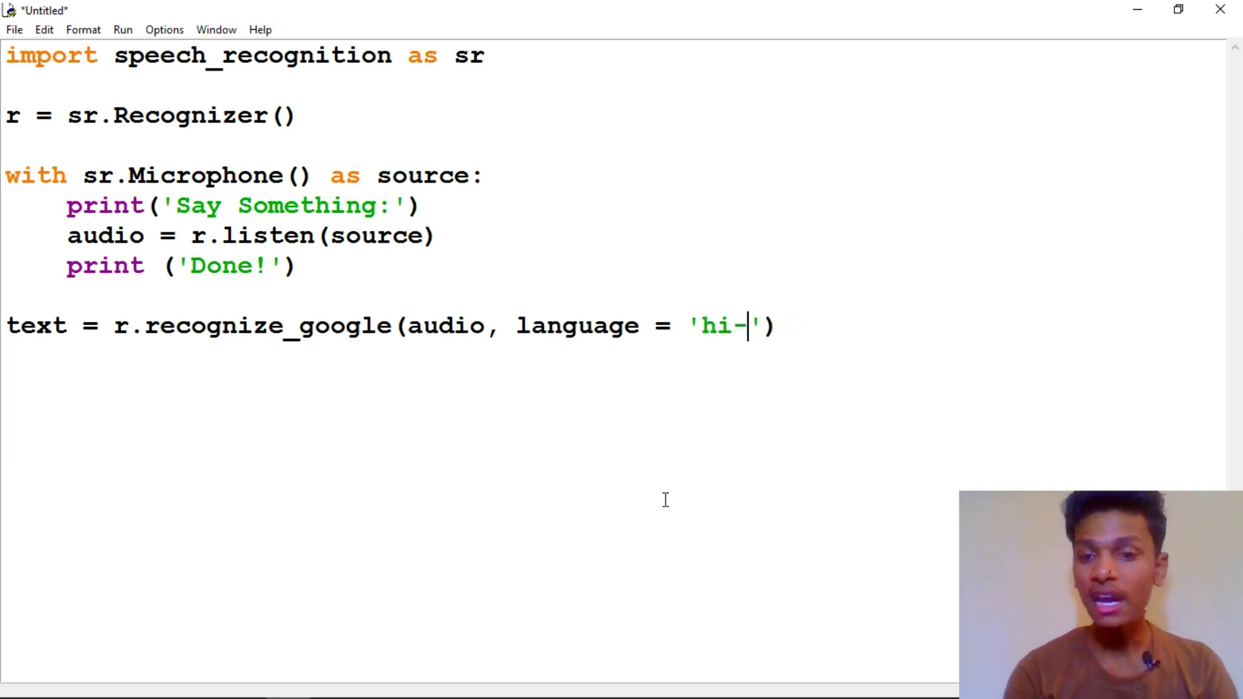
{"action": "type", "text": "IN"}
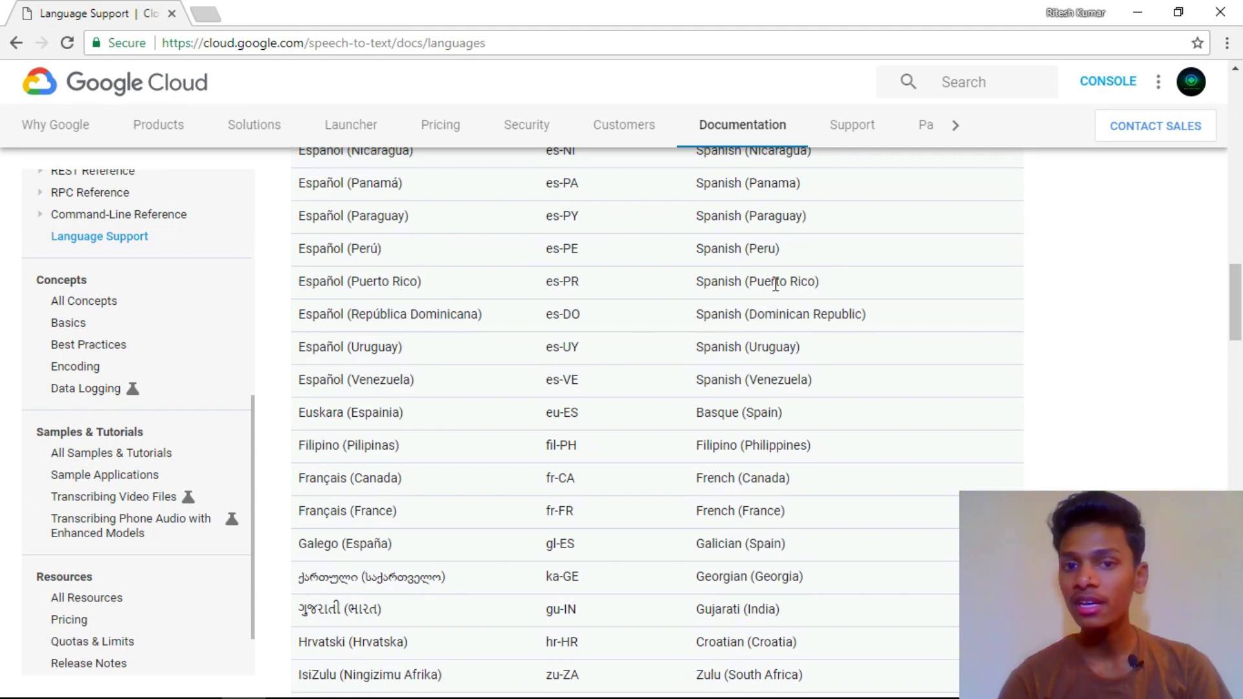
{"action": "scroll", "coordinate": [635, 350], "scroll_direction": "down", "scroll_amount": 1}
{"action": "scroll", "coordinate": [639, 351], "scroll_direction": "down", "scroll_amount": 1}
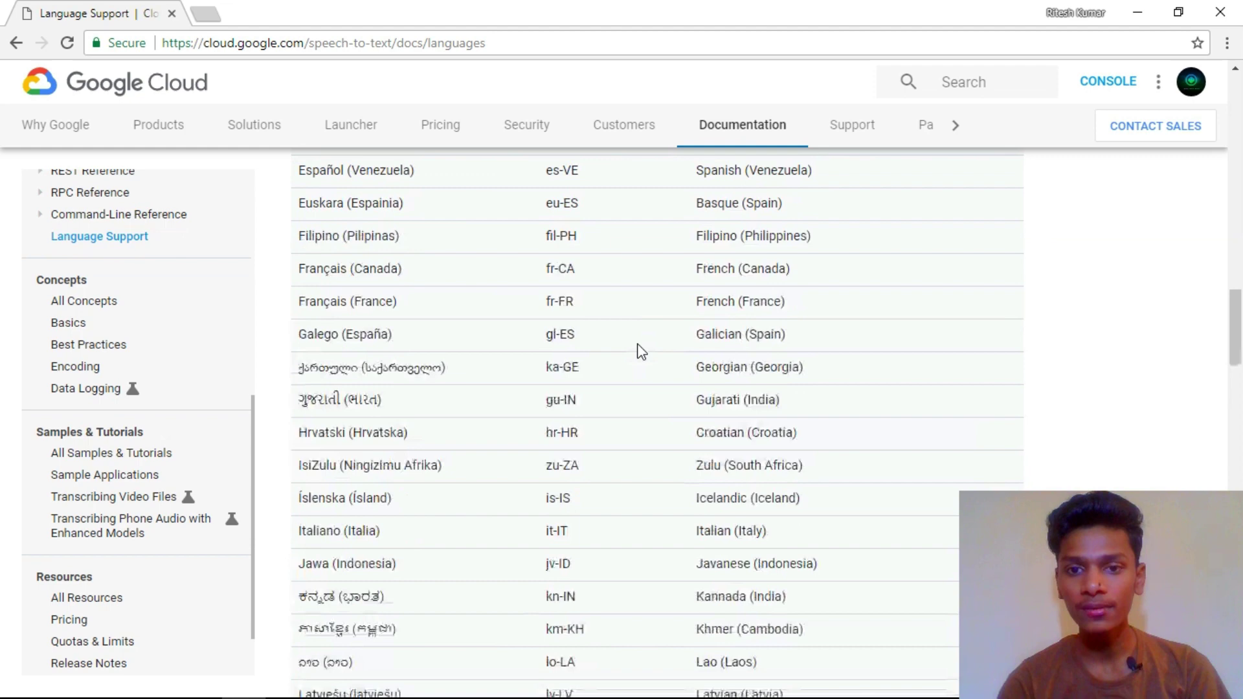
{"action": "scroll", "coordinate": [638, 350], "scroll_direction": "down", "scroll_amount": 1}
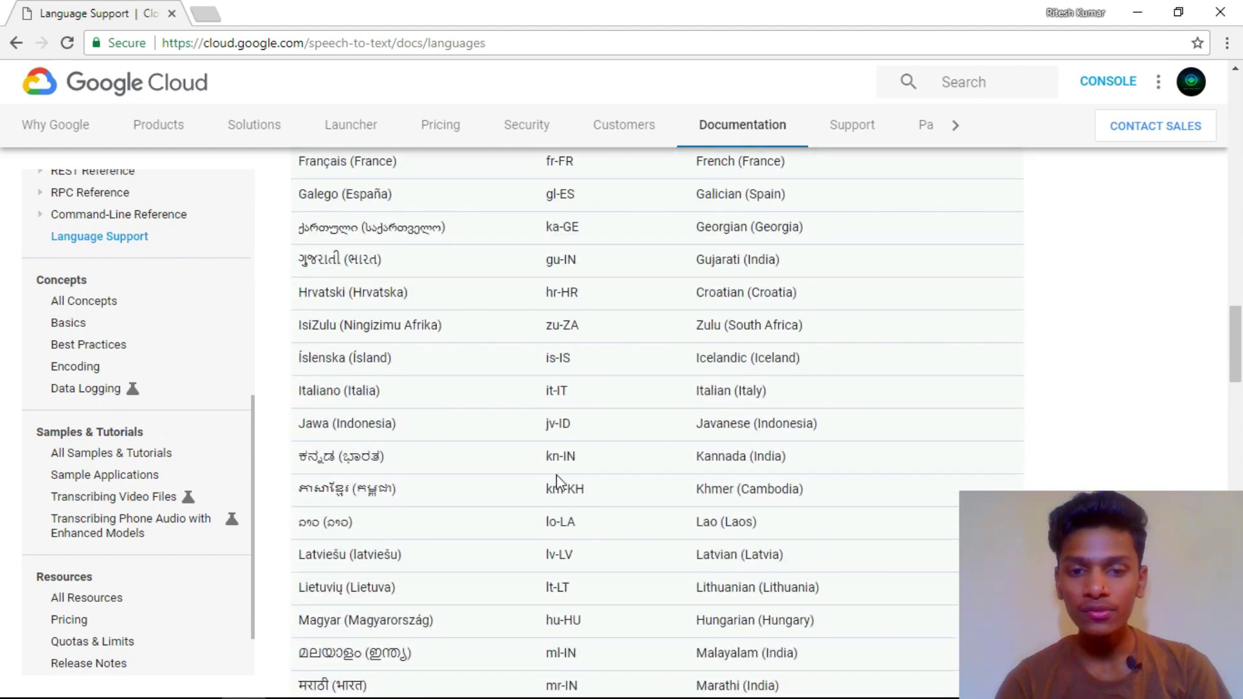
{"action": "scroll", "coordinate": [557, 477], "scroll_direction": "down", "scroll_amount": 2}
{"action": "scroll", "coordinate": [623, 529], "scroll_direction": "down", "scroll_amount": 5}
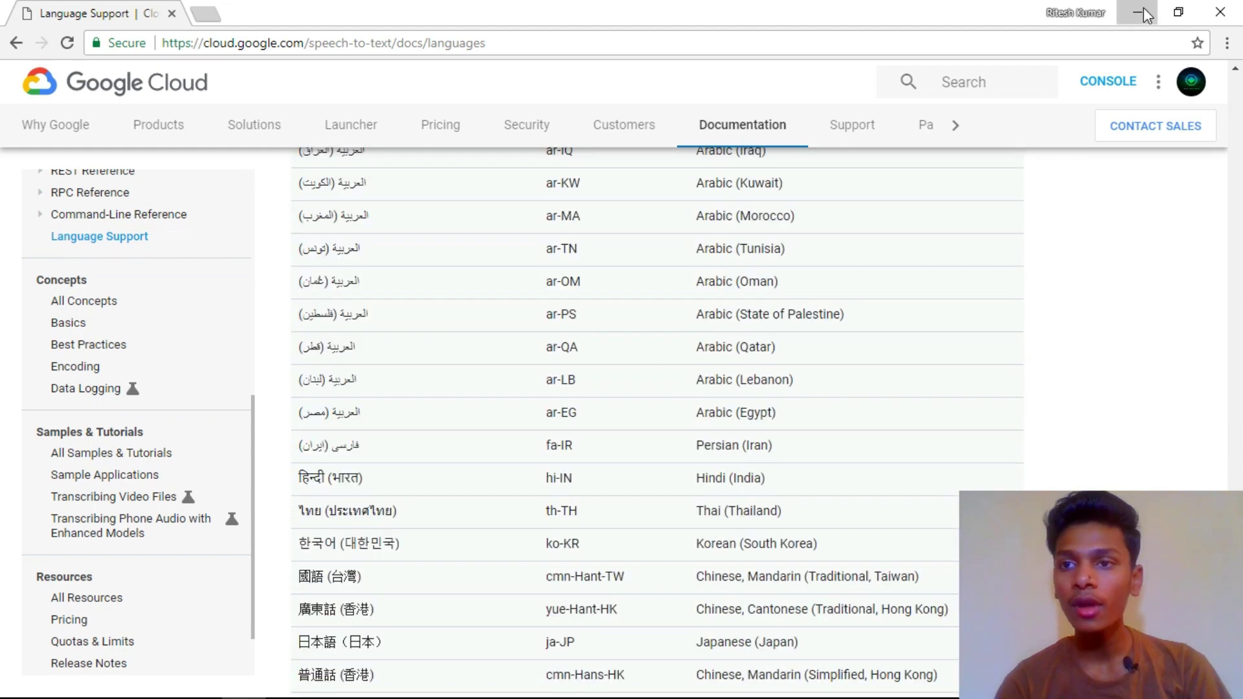
- Minimize the browser showing Google Cloud's language-code list
{"action": "left_click", "coordinate": [1135, 13]}
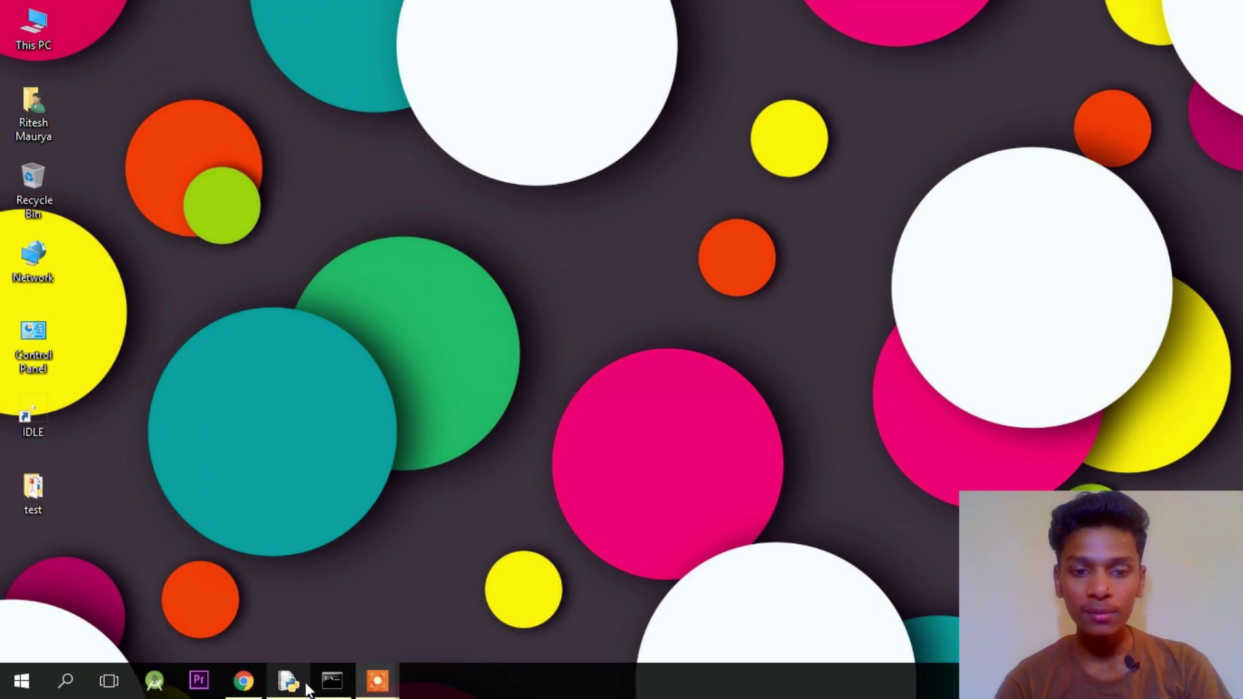
- Add print(text) below the Hindi recognition line
{"action": "left_click", "coordinate": [290, 682]}
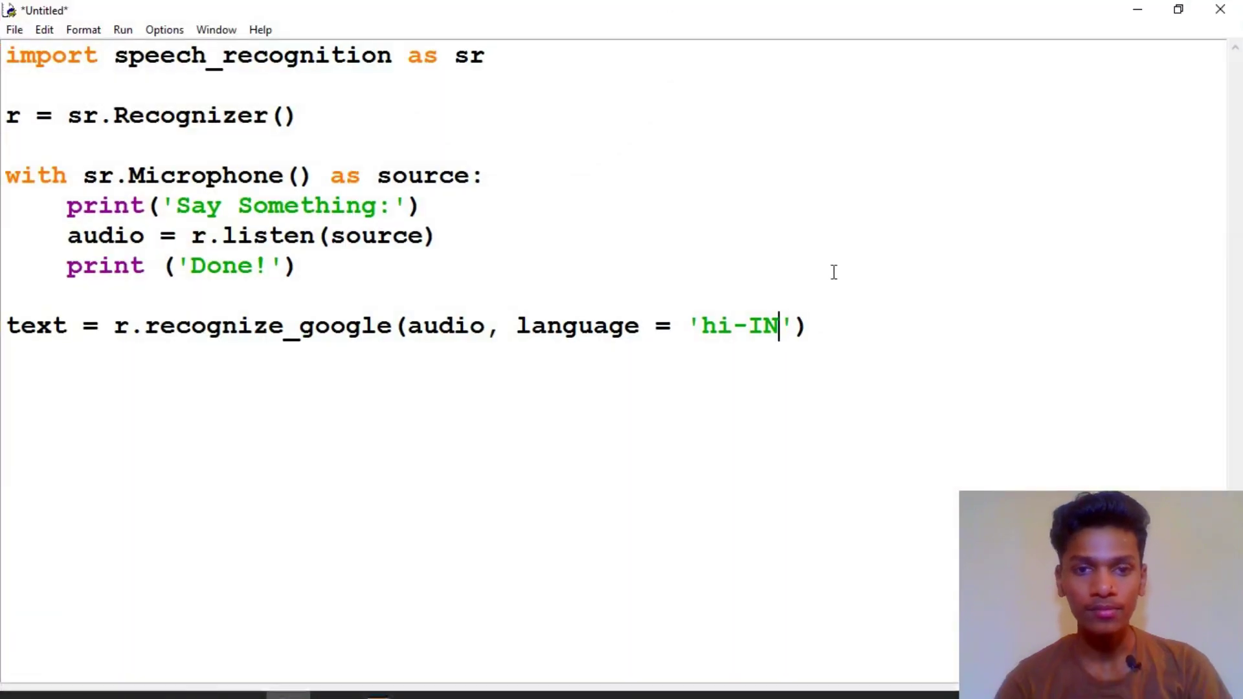
{"action": "left_click", "coordinate": [826, 330]}
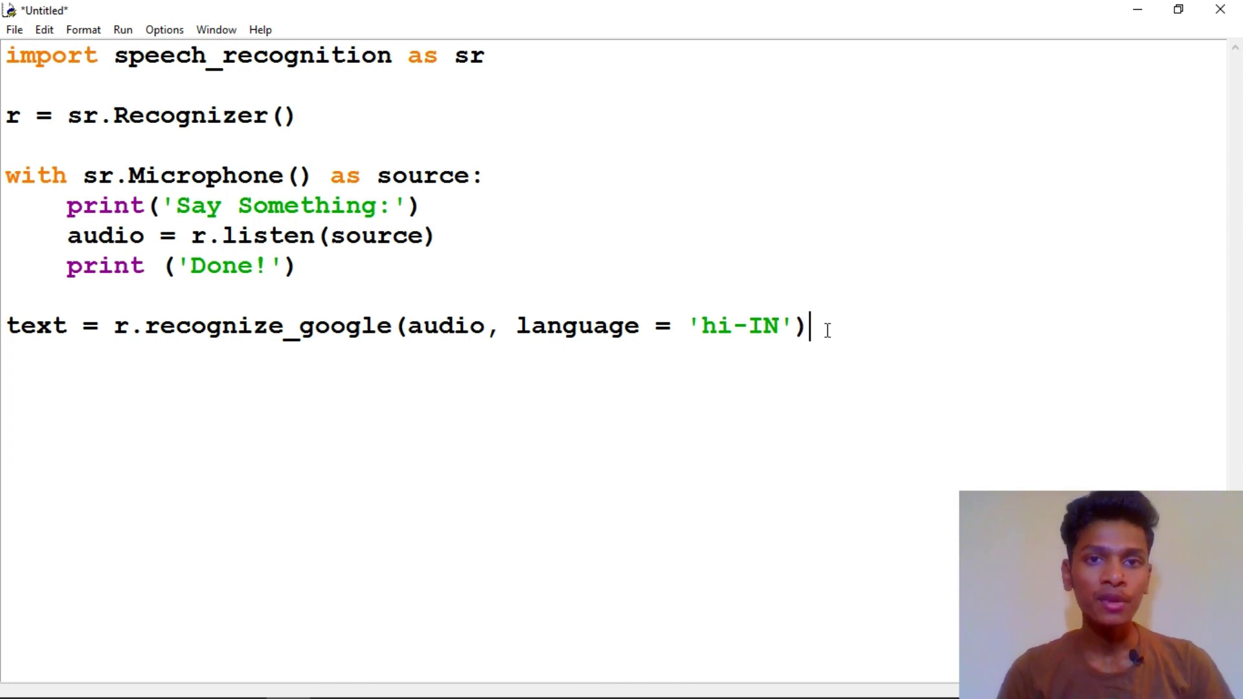
{"action": "key", "text": "Return"}
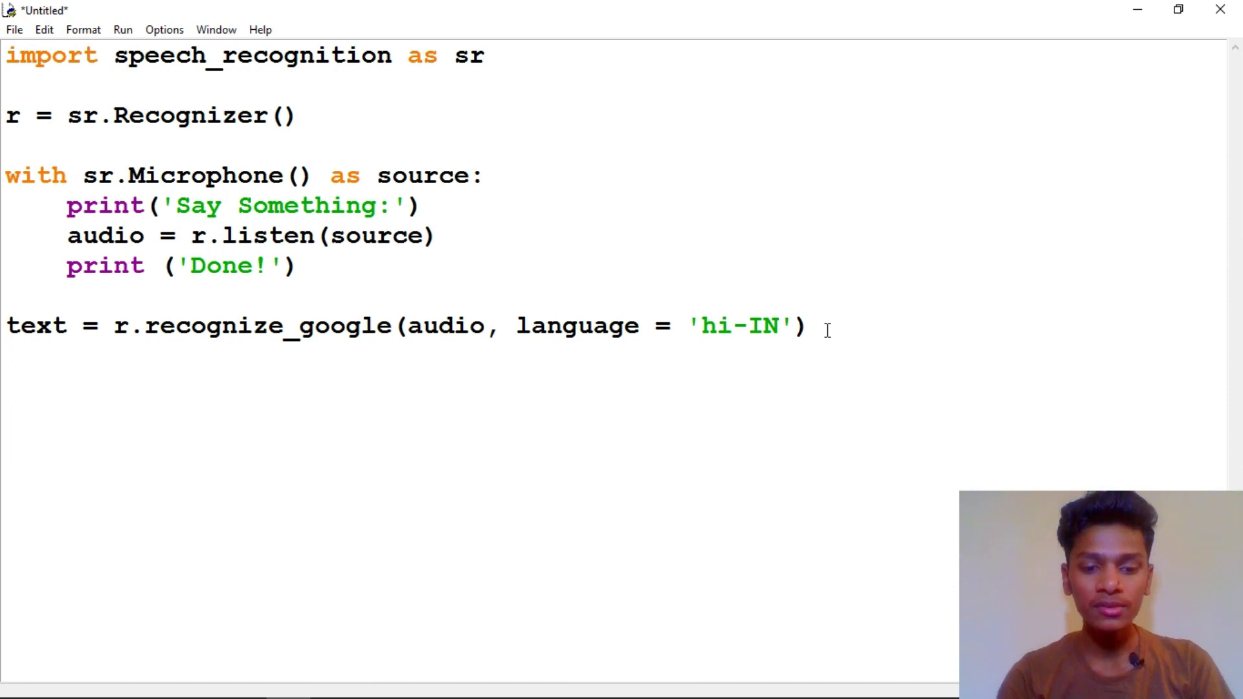
{"action": "type", "text": "print ()"}
{"action": "key", "text": "Left"}
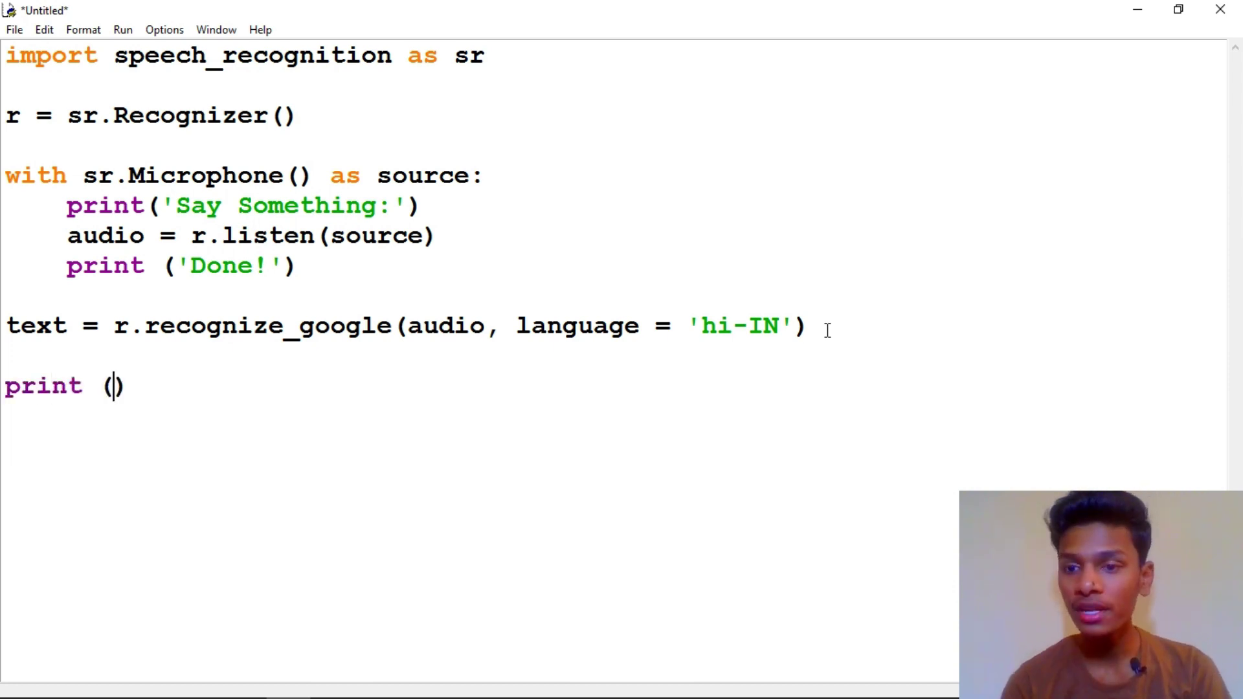
{"action": "type", "text": "text"}
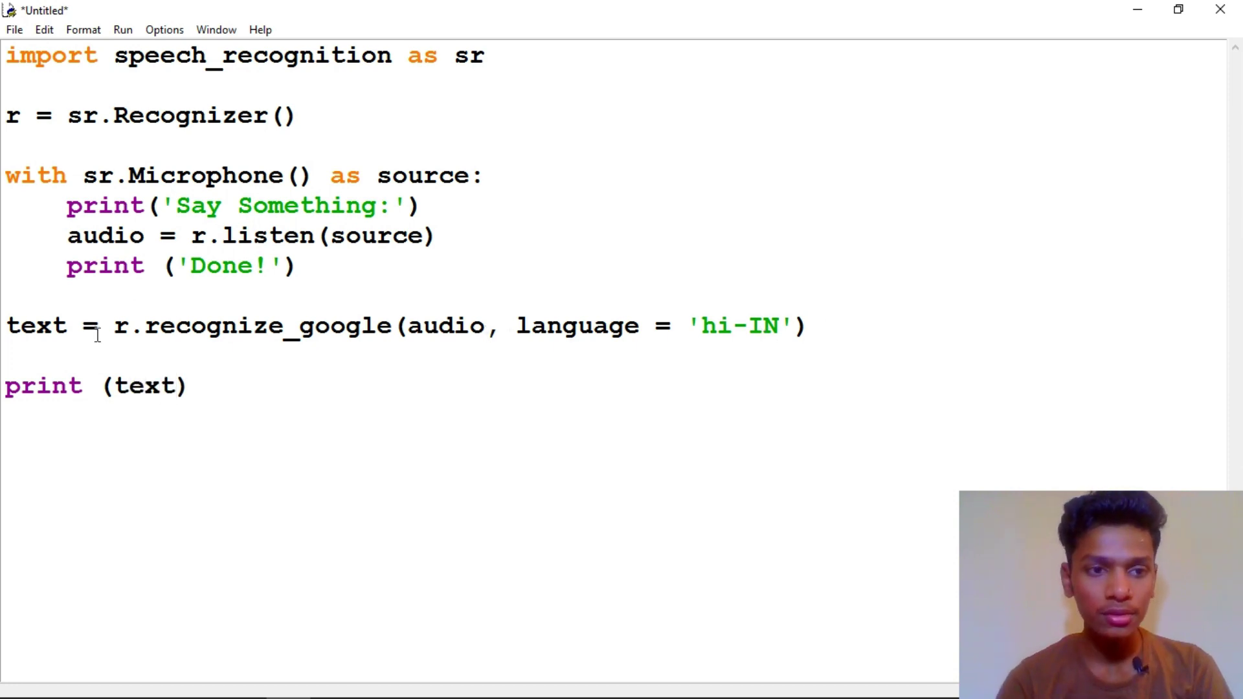
- Add print(r.recognize_google(audio)) with no language argument, then start saving the script
{"action": "left_click_drag", "start_coordinate": [114, 328], "coordinate": [858, 324]}
{"action": "key", "text": "ctrl+c"}
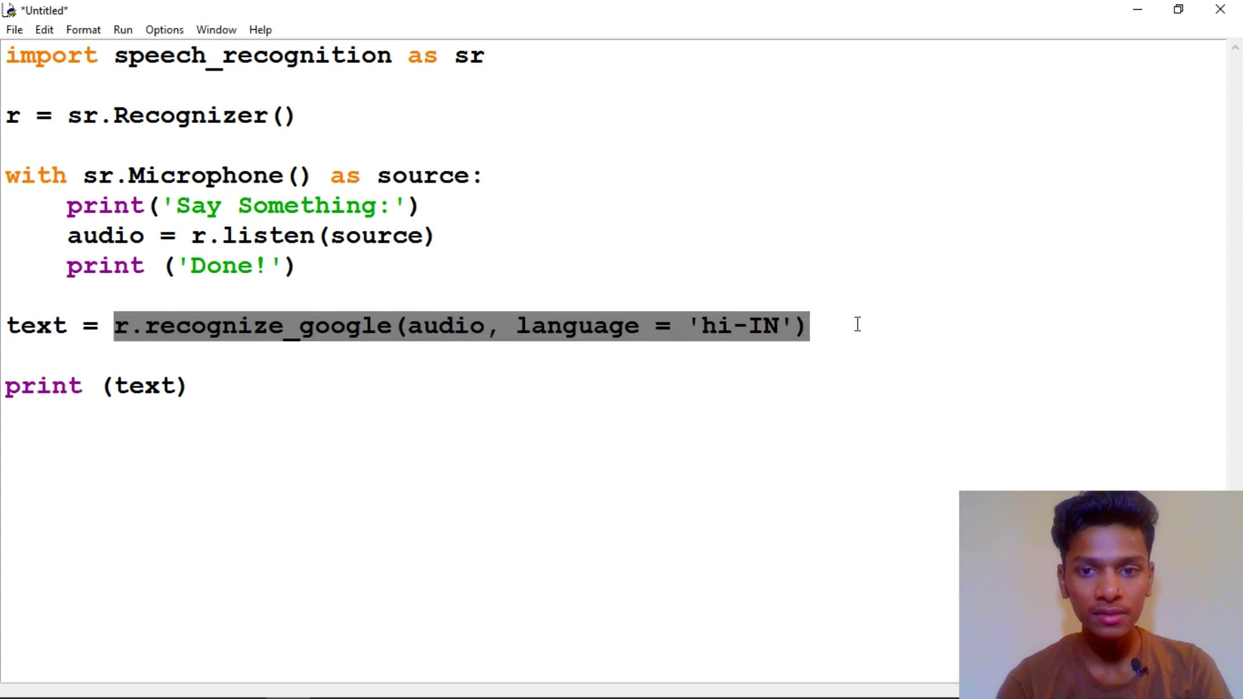
{"action": "left_click", "coordinate": [857, 325]}
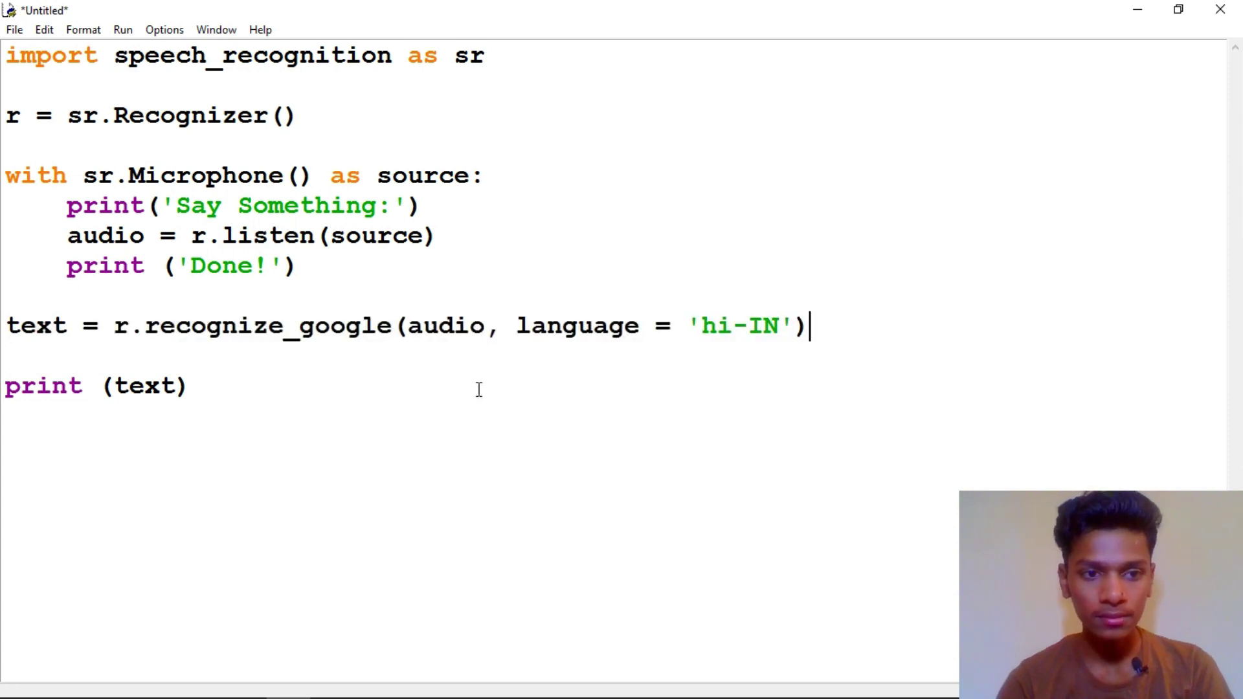
{"action": "type", "text": "p"}
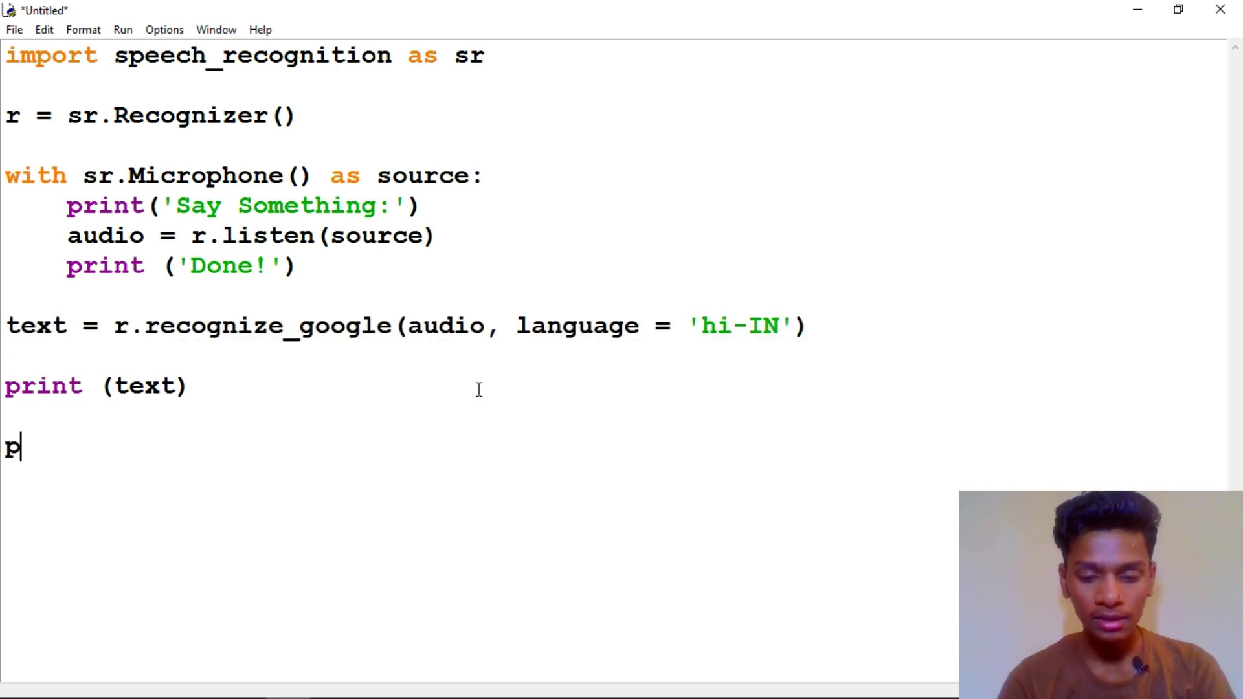
{"action": "type", "text": "rint ()"}
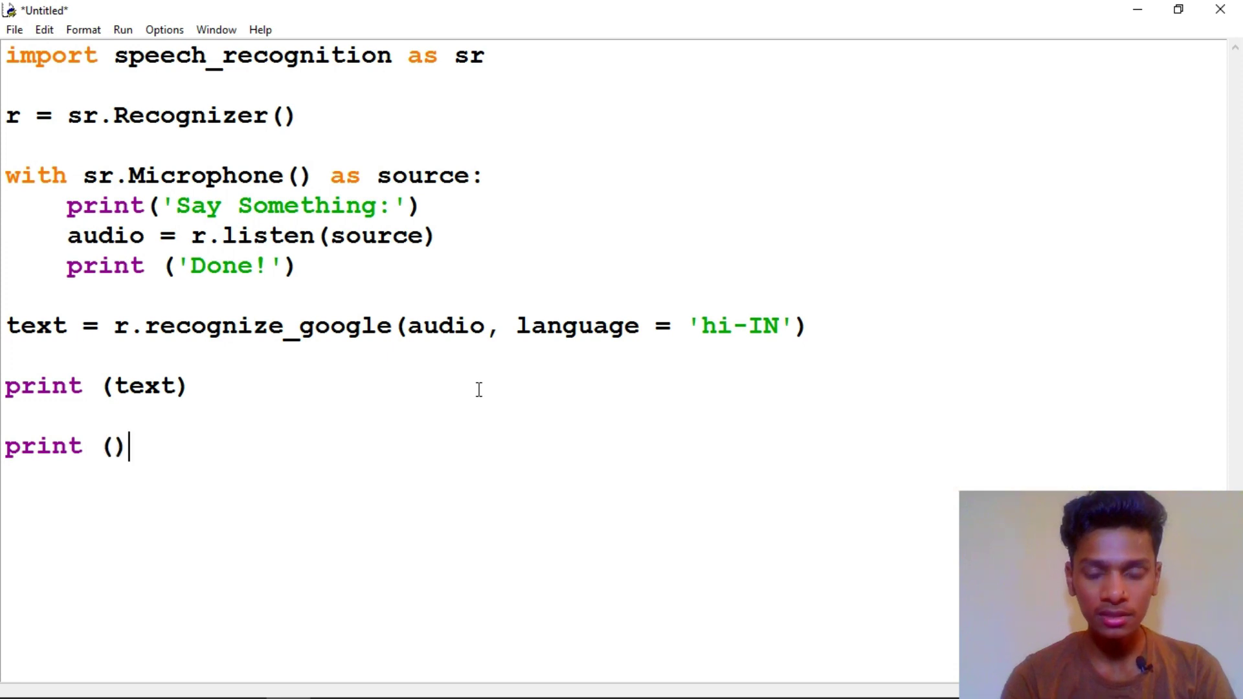
{"action": "key", "text": "Left"}
{"action": "type", "text": "''"}
{"action": "key", "text": "BackSpace"}
{"action": "key", "text": "BackSpace"}
{"action": "key", "text": "ctrl+v"}
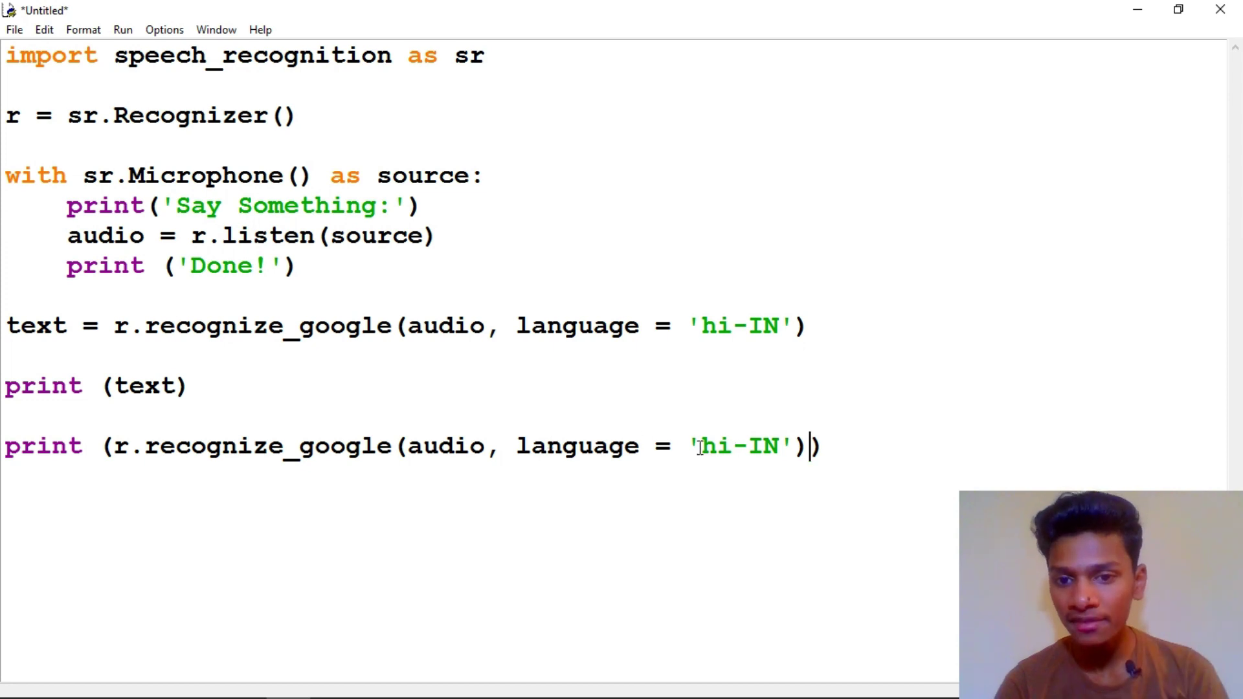
{"action": "left_click_drag", "start_coordinate": [701, 448], "coordinate": [781, 447]}
{"action": "type", "text": "en"}
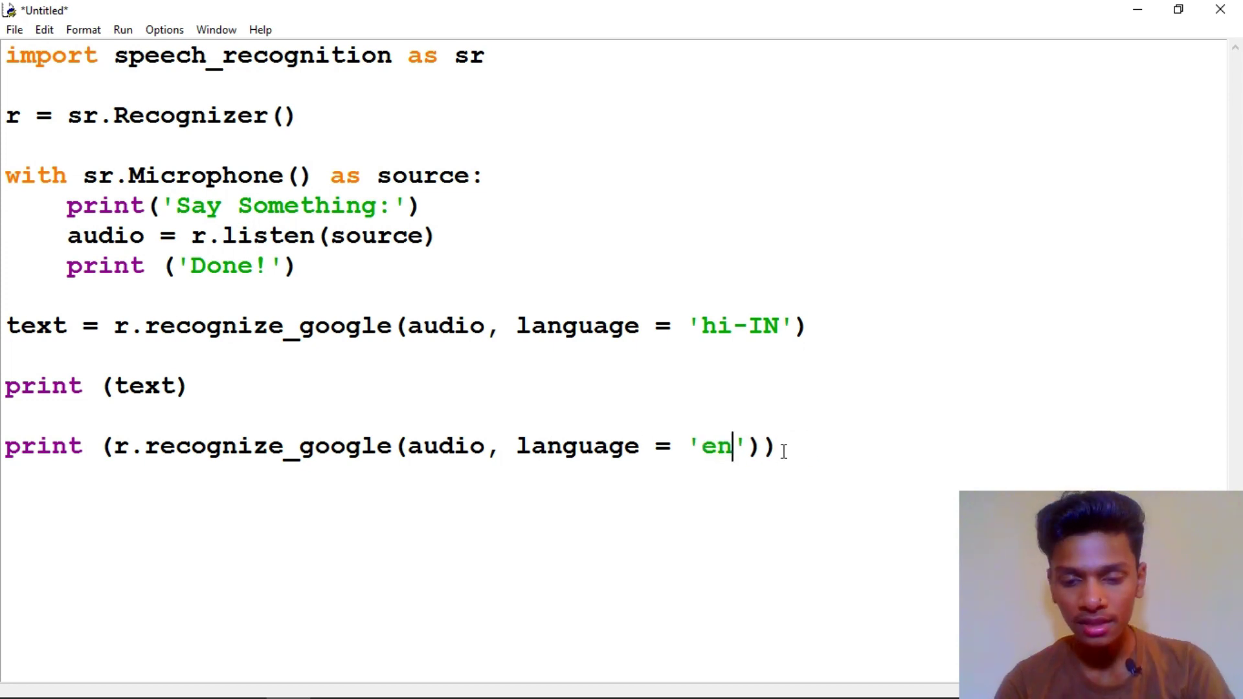
{"action": "key", "text": "Right"}
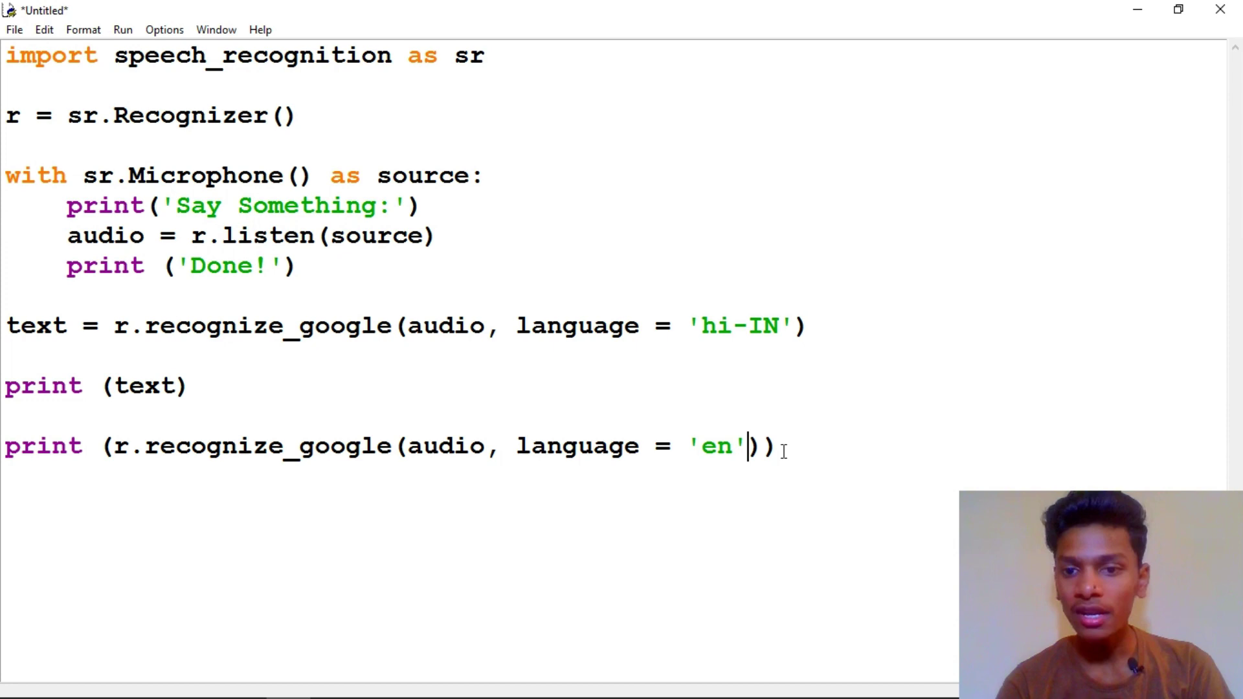
{"action": "key", "text": "BackSpace"}
{"action": "key", "text": "BackSpace"}
{"action": "key", "text": "BackSpace"}
{"action": "key", "text": "BackSpace"}
{"action": "key", "text": "BackSpace"}
{"action": "key", "text": "BackSpace"}
{"action": "key", "text": "BackSpace"}
{"action": "key", "text": "BackSpace"}
{"action": "key", "text": "BackSpace"}
{"action": "key", "text": "BackSpace"}
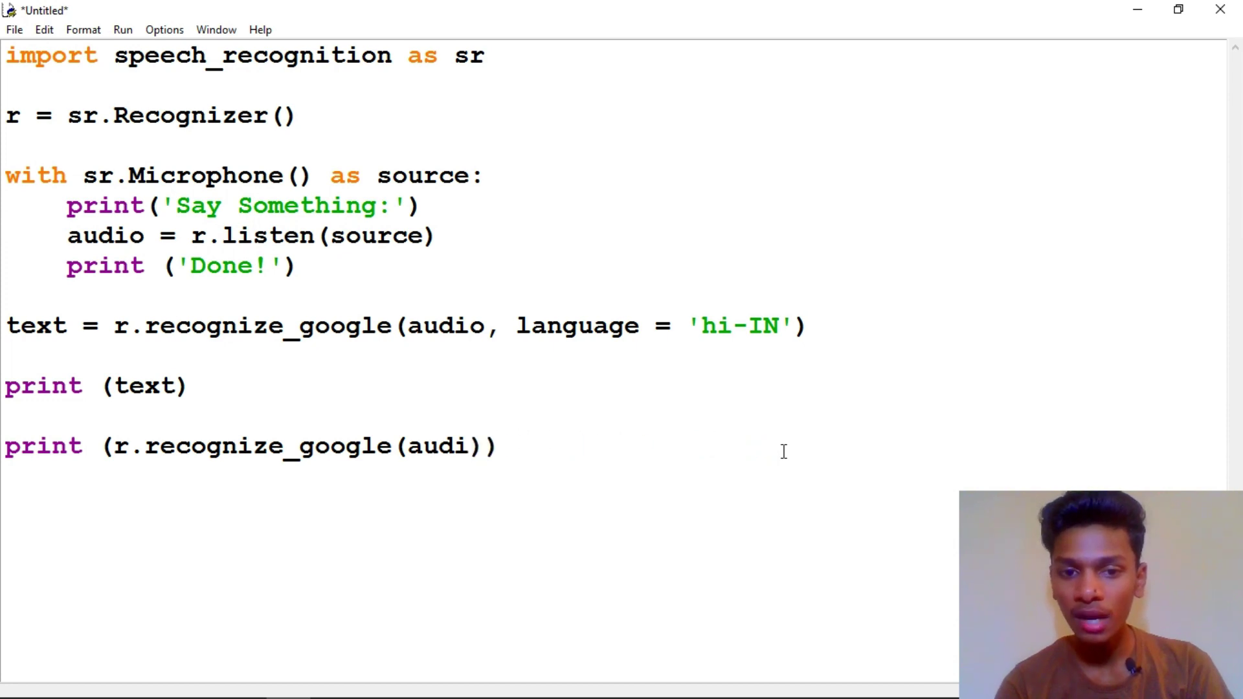
{"action": "type", "text": "o"}
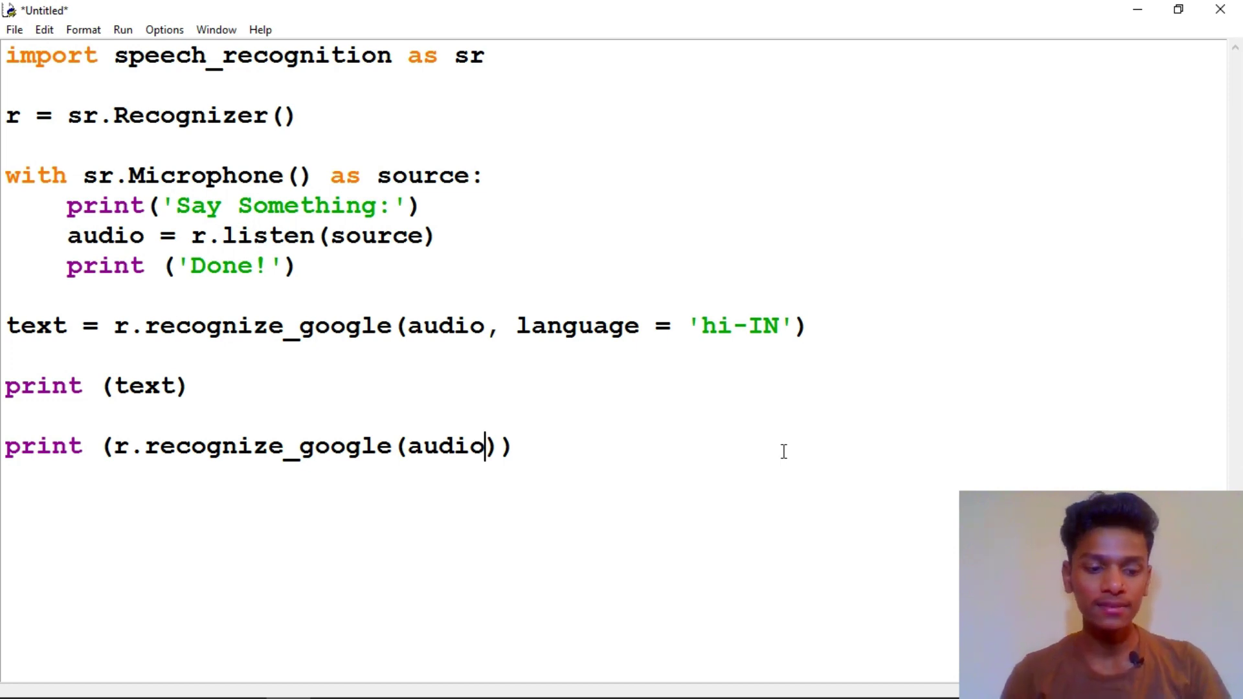
{"action": "key", "text": "ctrl+s"}
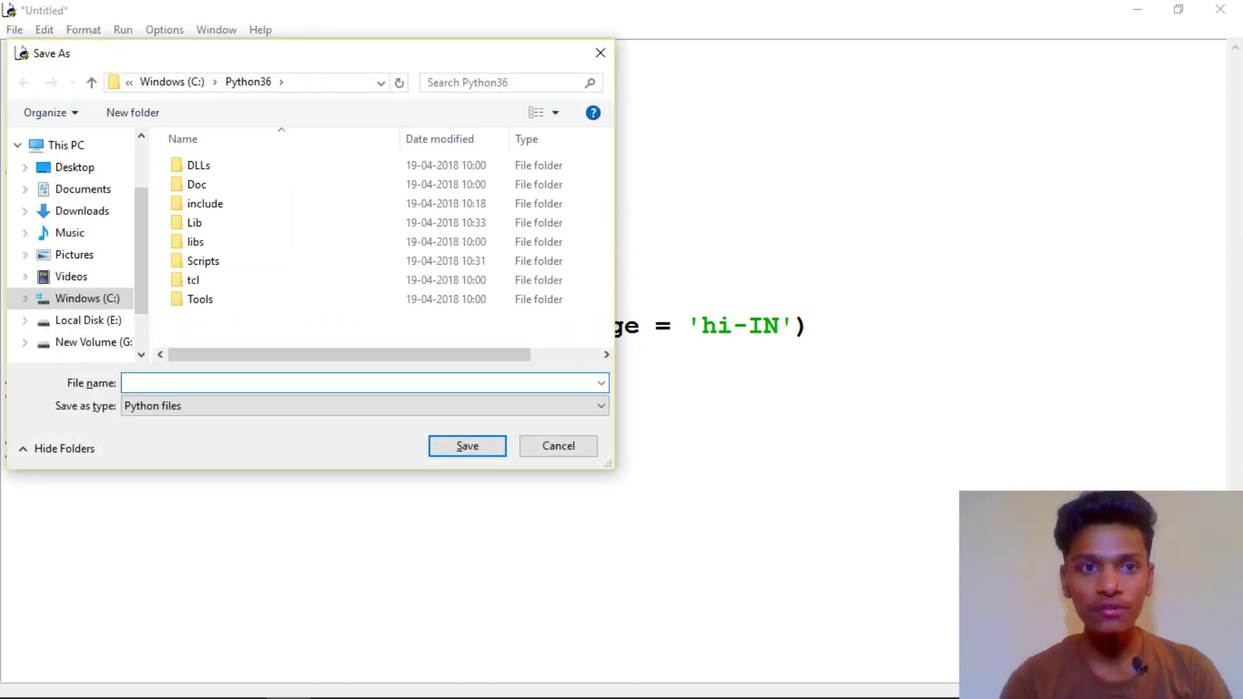
- Choose Desktop as the location and save the file as speech_to_text.py
{"action": "left_click", "coordinate": [76, 167]}
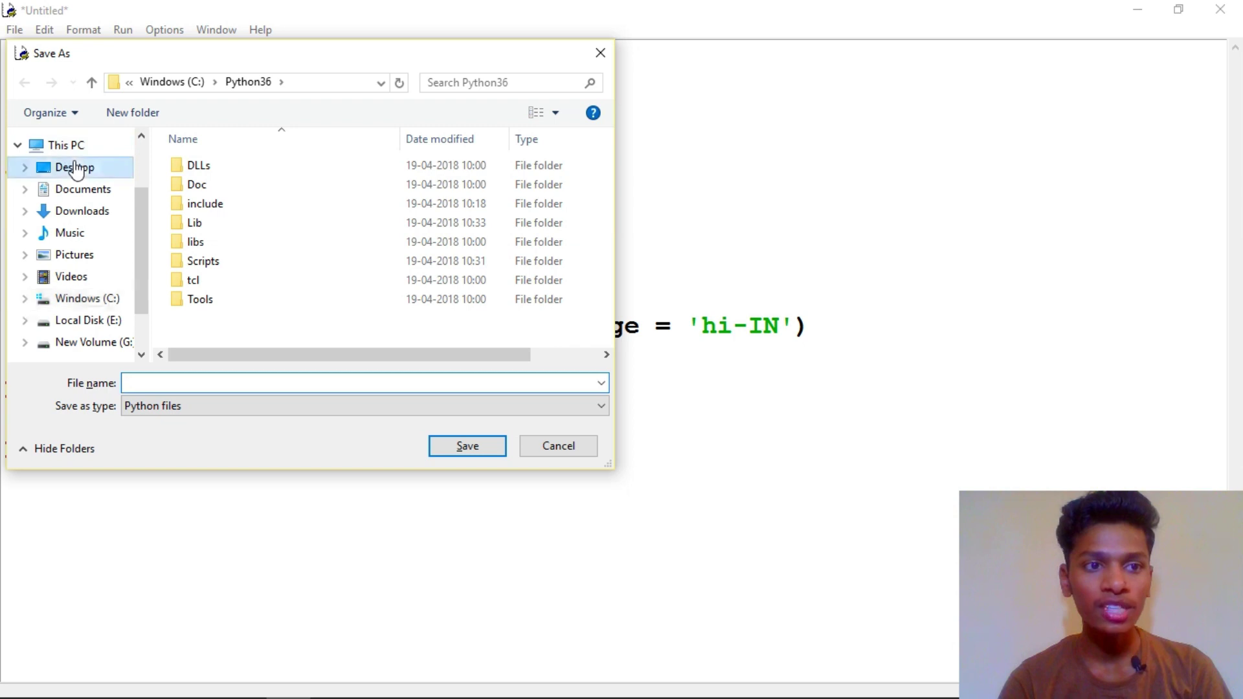
{"action": "left_click", "coordinate": [184, 384]}
{"action": "type", "text": "speech_"}
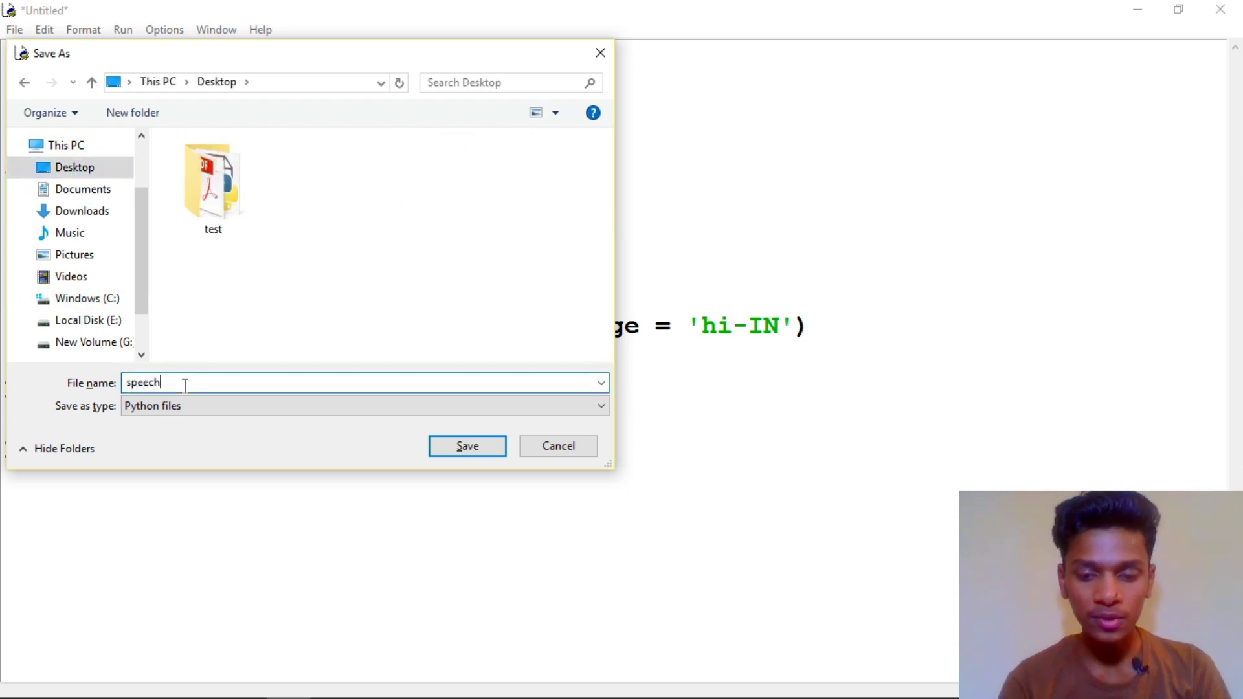
{"action": "type", "text": "to"}
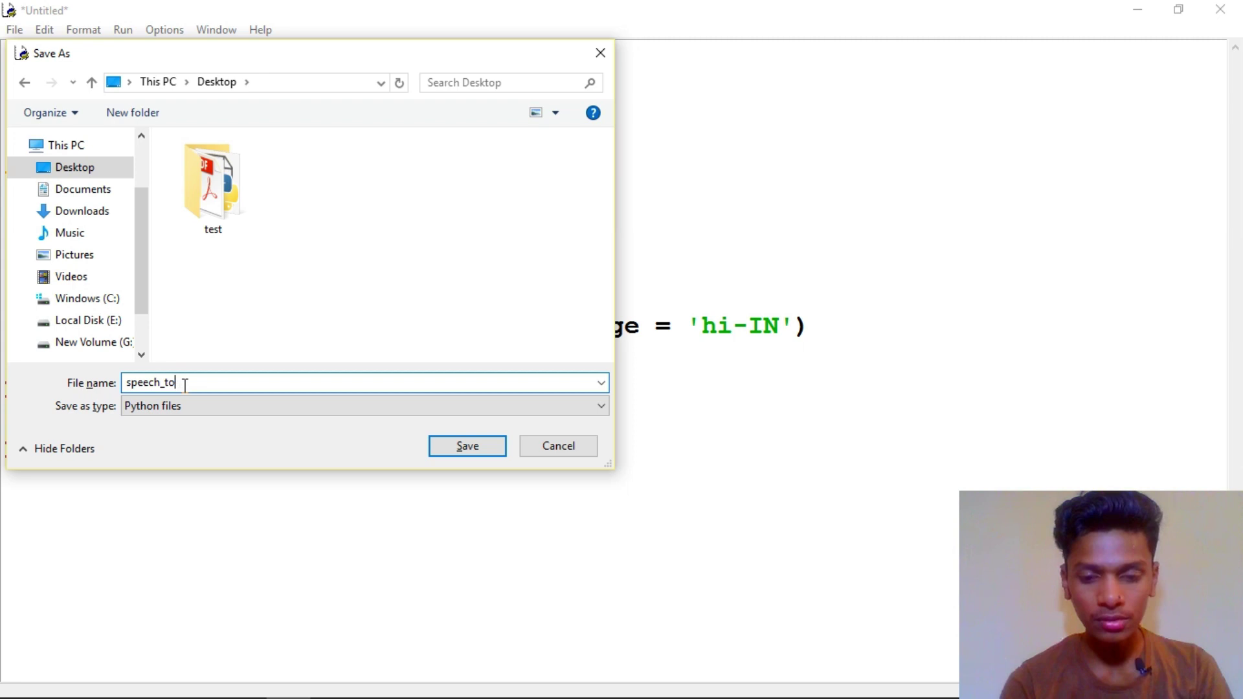
{"action": "type", "text": "_text"}
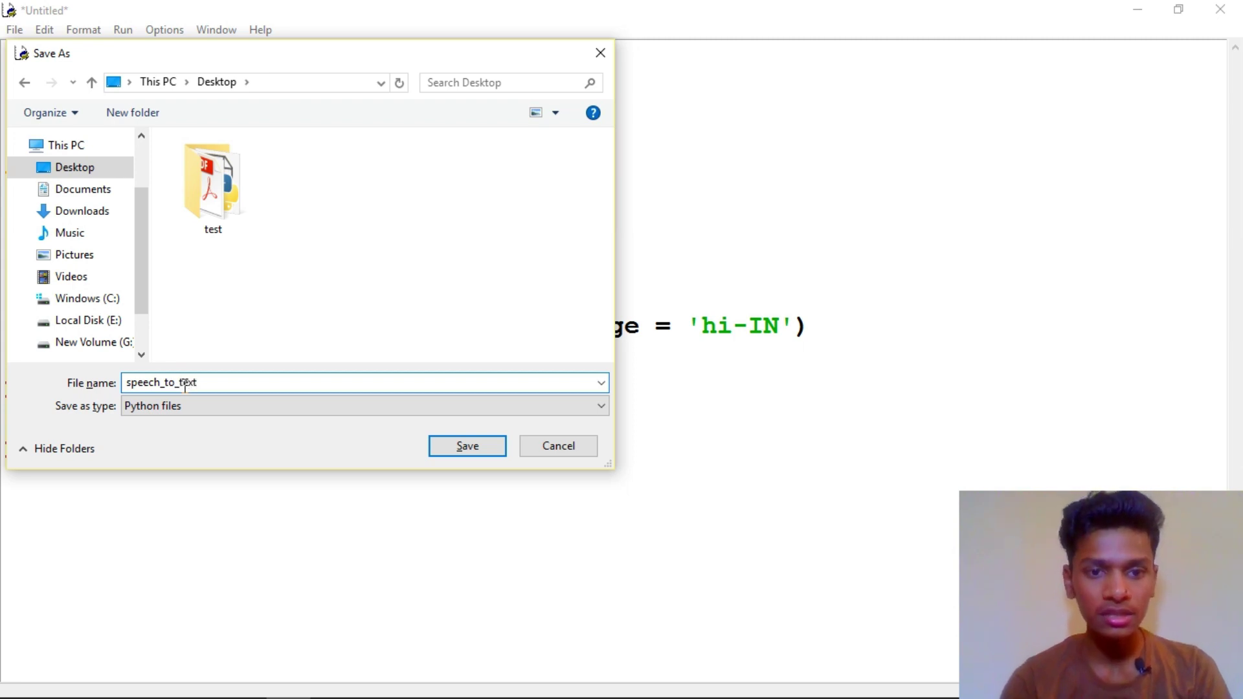
{"action": "key", "text": "Return"}
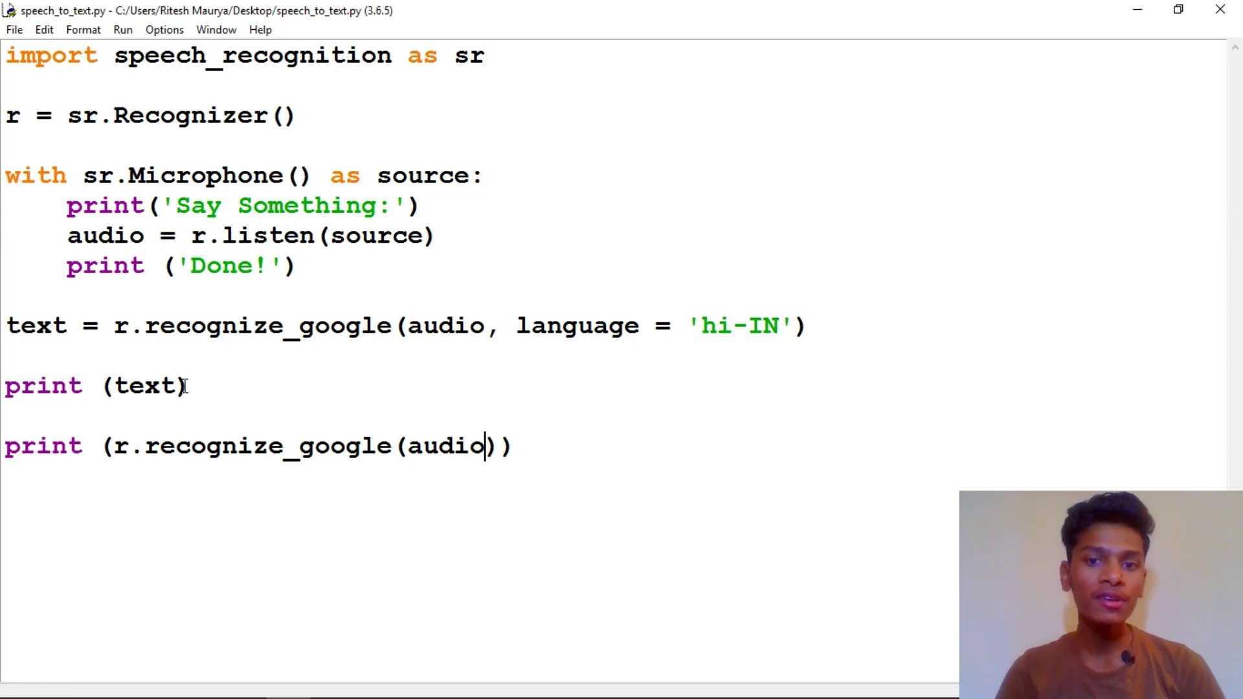
- Run speech_to_text.py with F5, speak, and get Devanagari and romanized transcriptions
{"action": "key", "text": "F5"}
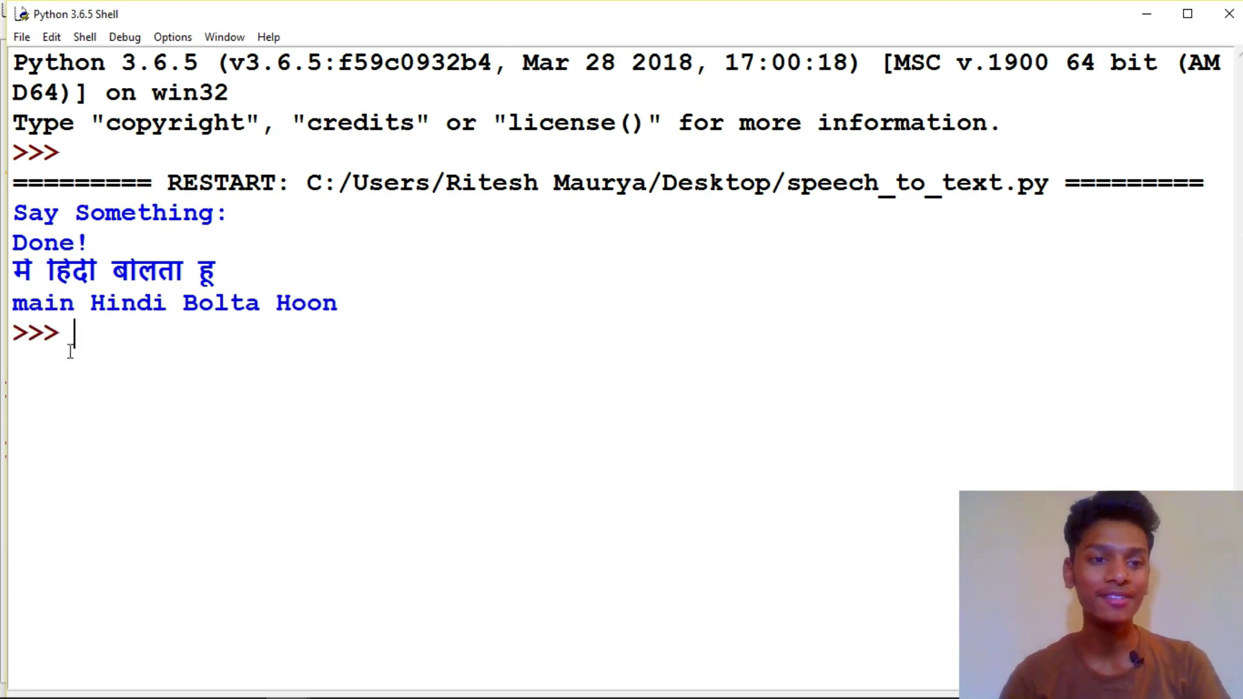
{"action": "left_click_drag", "start_coordinate": [32, 272], "coordinate": [225, 266]}
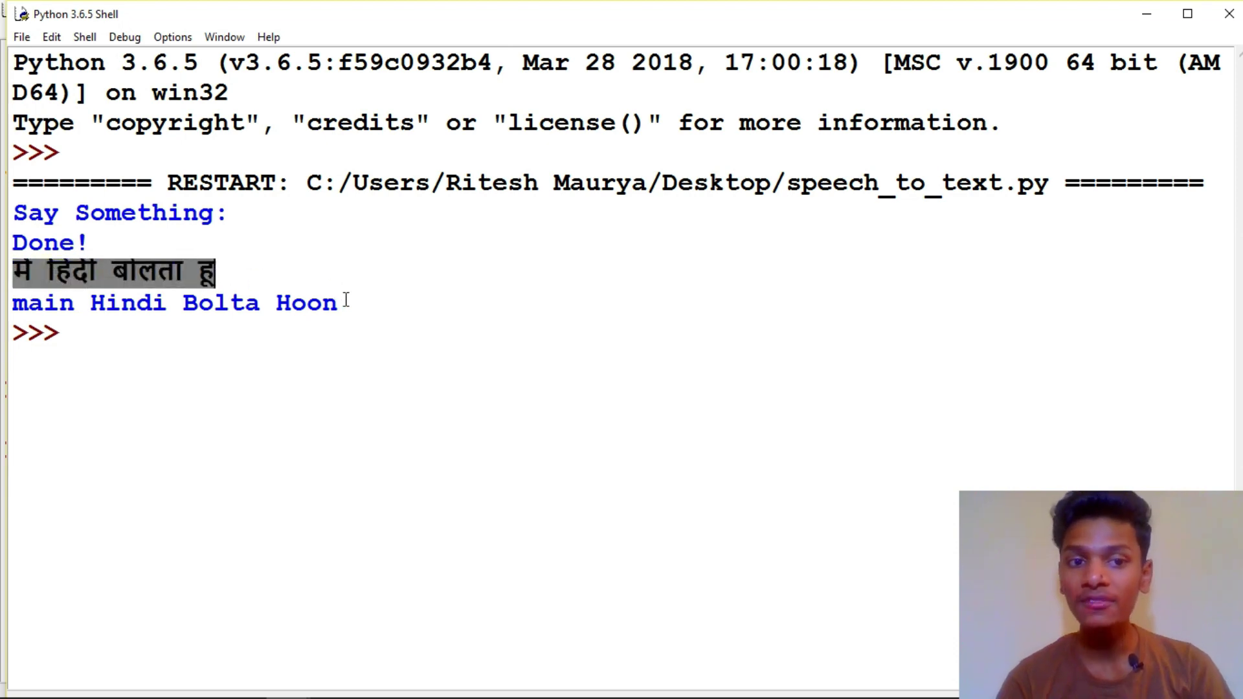
{"action": "mouse_move", "coordinate": [342, 301]}
{"action": "left_mouse_down"}
{"action": "mouse_move", "coordinate": [17, 272]}
{"action": "mouse_move", "coordinate": [14, 333]}
{"action": "left_mouse_up"}
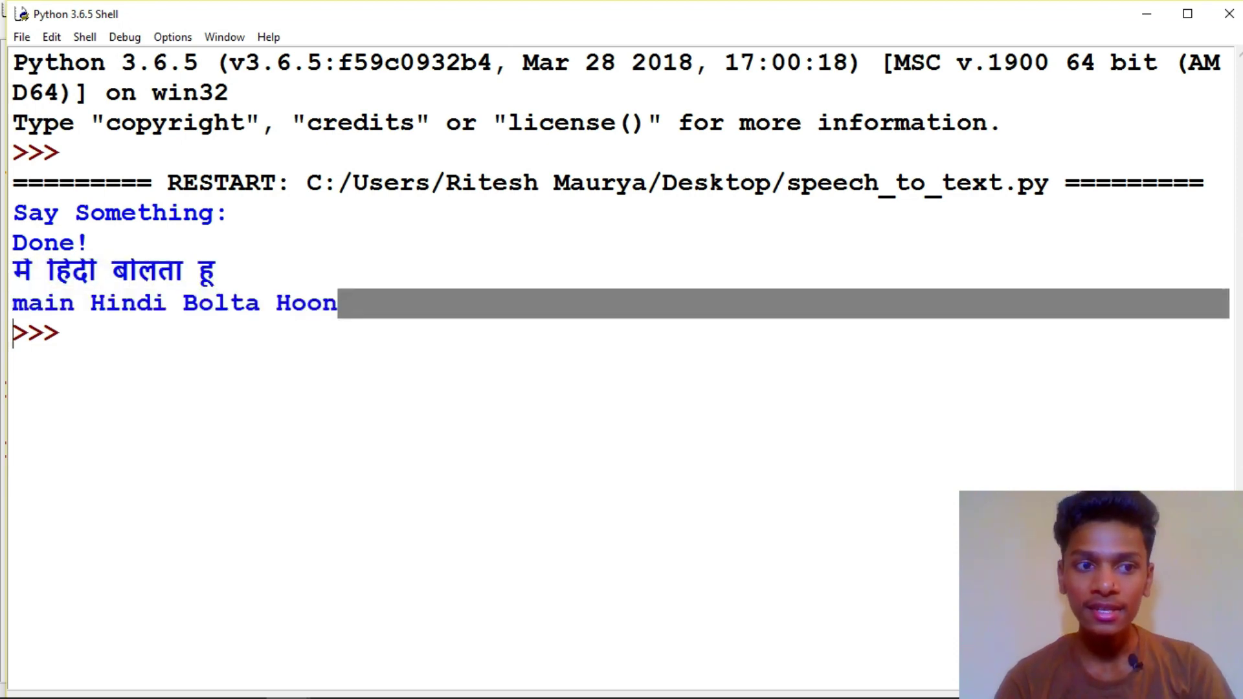
{"action": "left_click", "coordinate": [28, 303]}
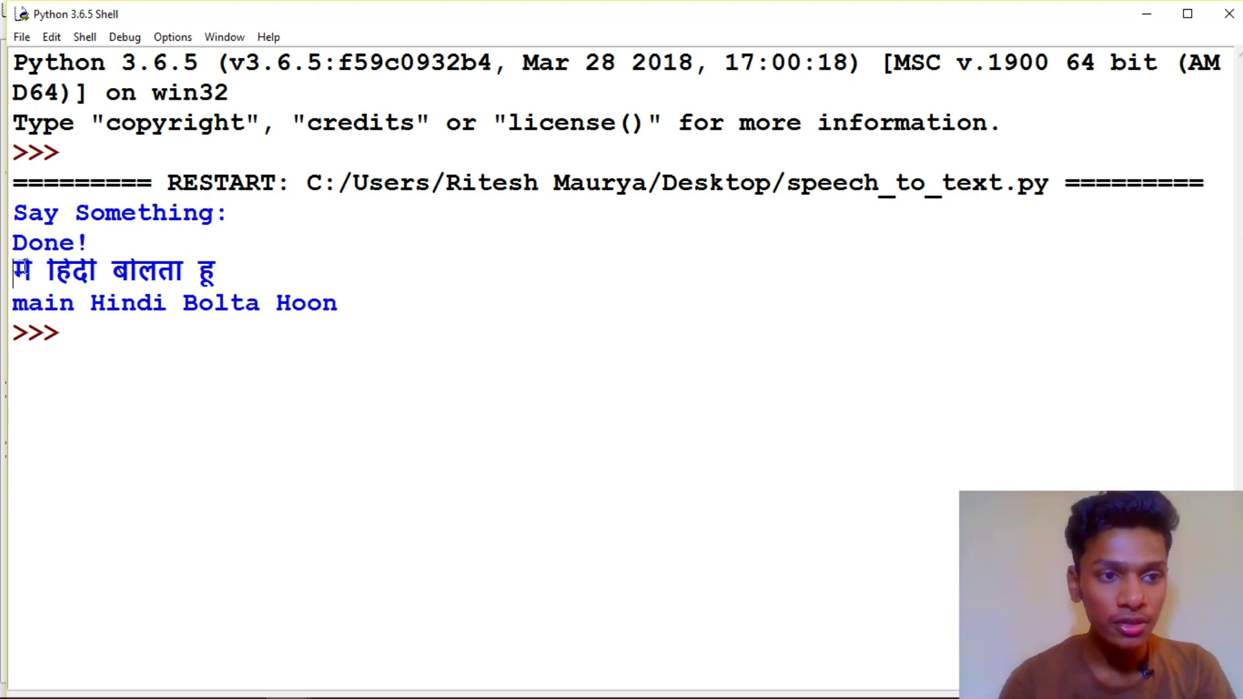
{"action": "left_click_drag", "start_coordinate": [17, 266], "coordinate": [64, 272]}
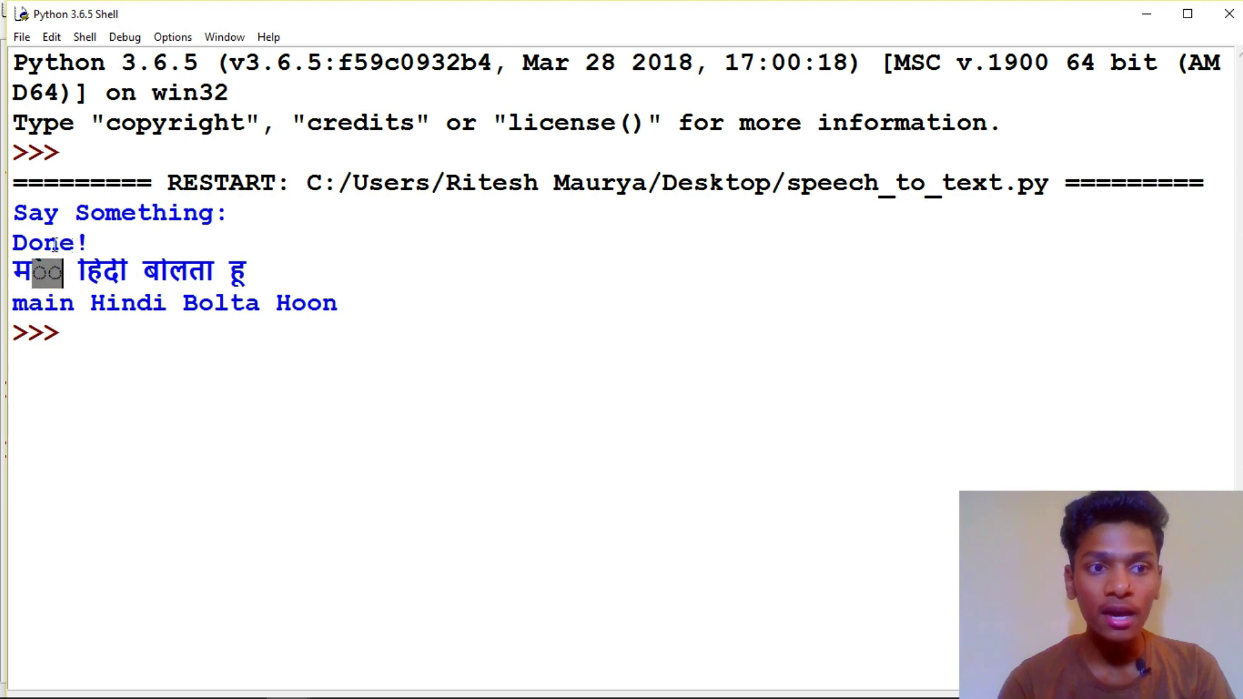
{"action": "left_click", "coordinate": [144, 272]}
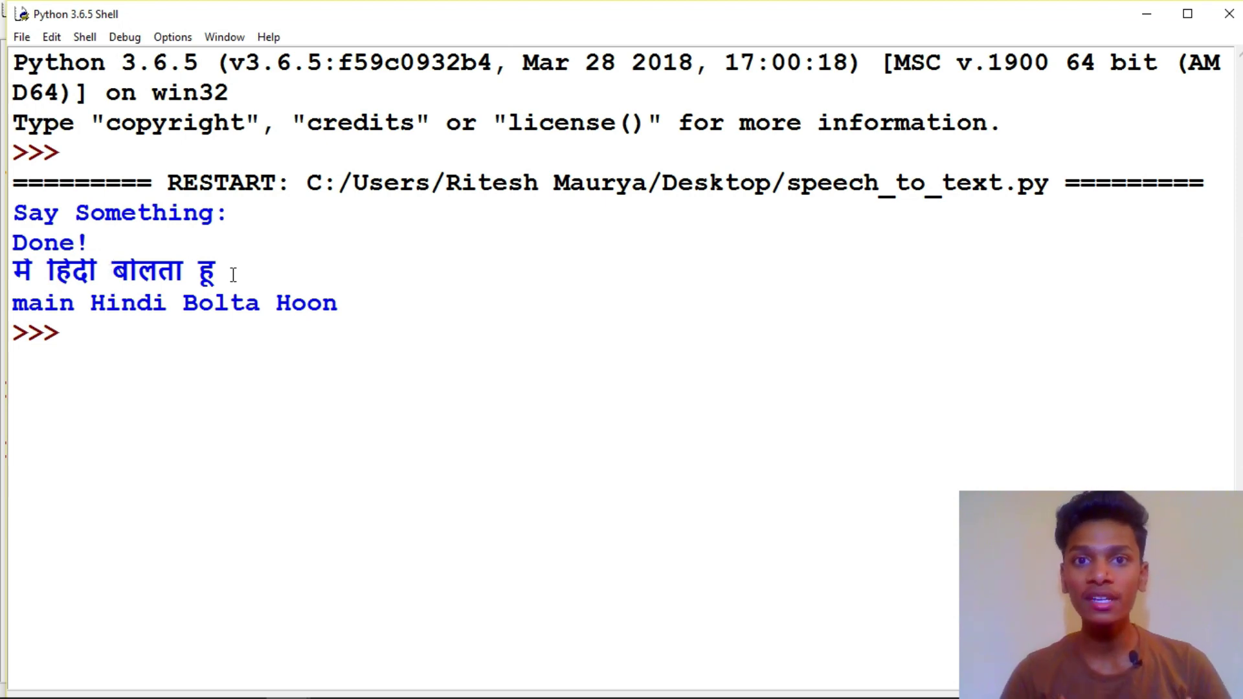
{"action": "left_click", "coordinate": [571, 348]}
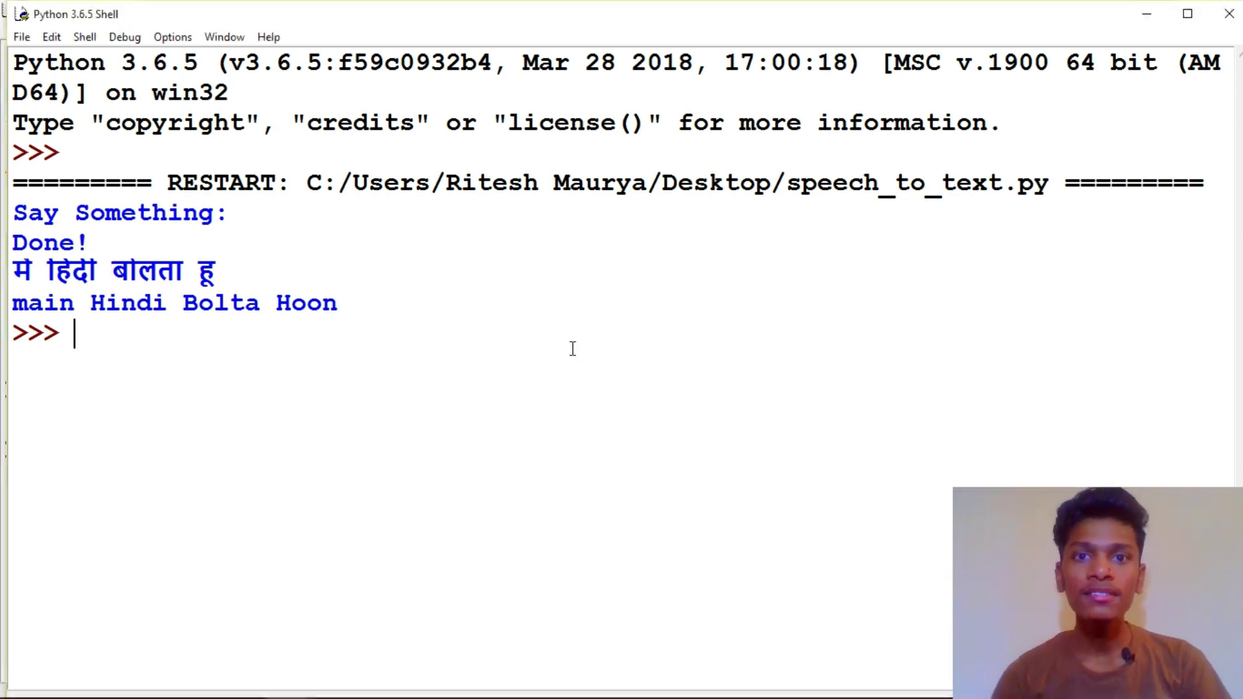